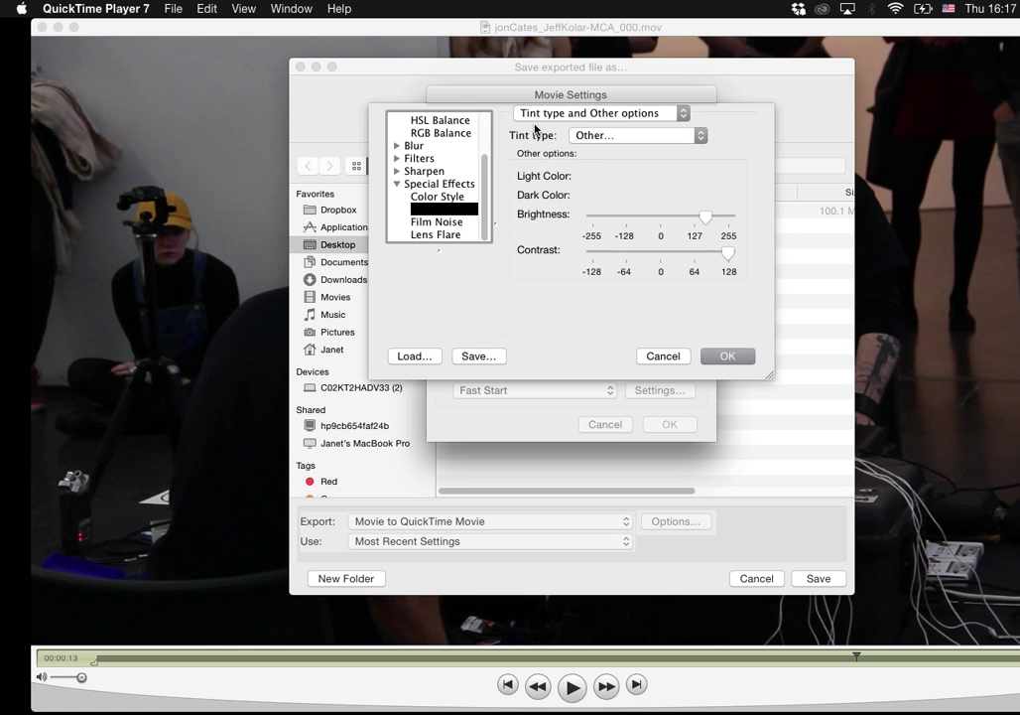
Step: Select the Color Tint special effect for the export filter and keep its tint type set to Other
{"action": "left_click", "coordinate": [409, 185]}
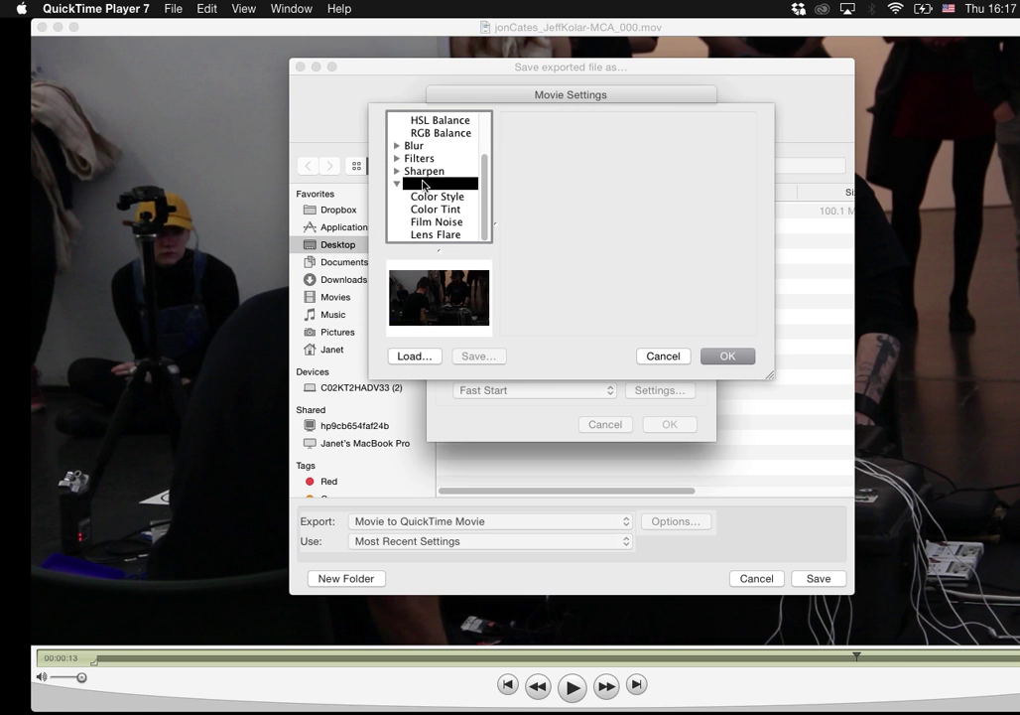
{"action": "left_click", "coordinate": [433, 211]}
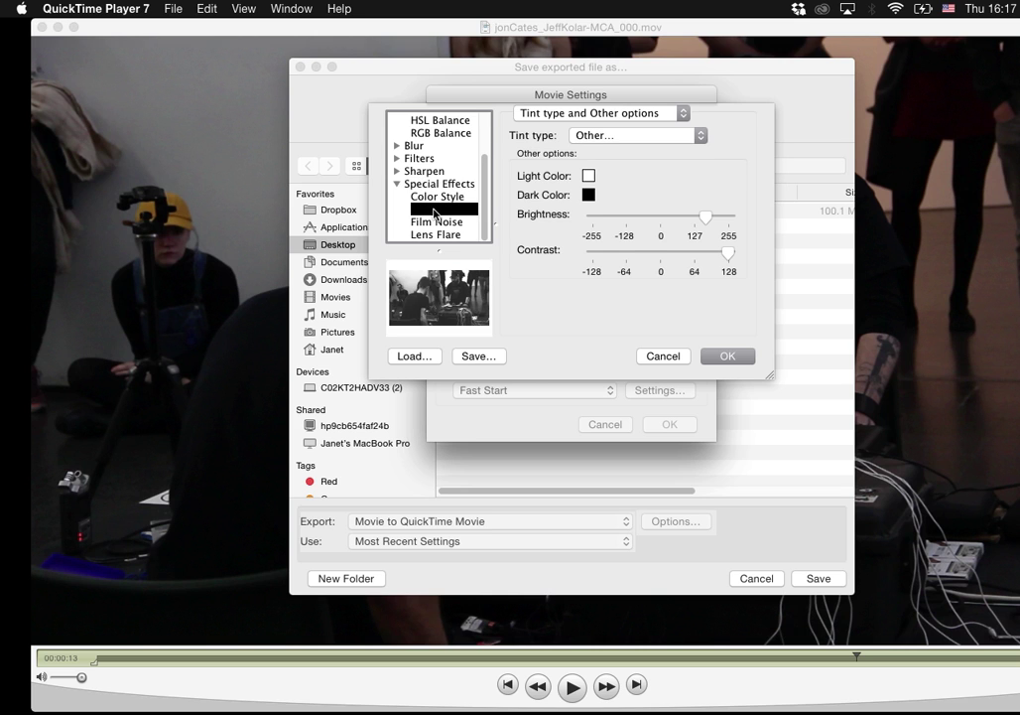
{"action": "left_click", "coordinate": [590, 112]}
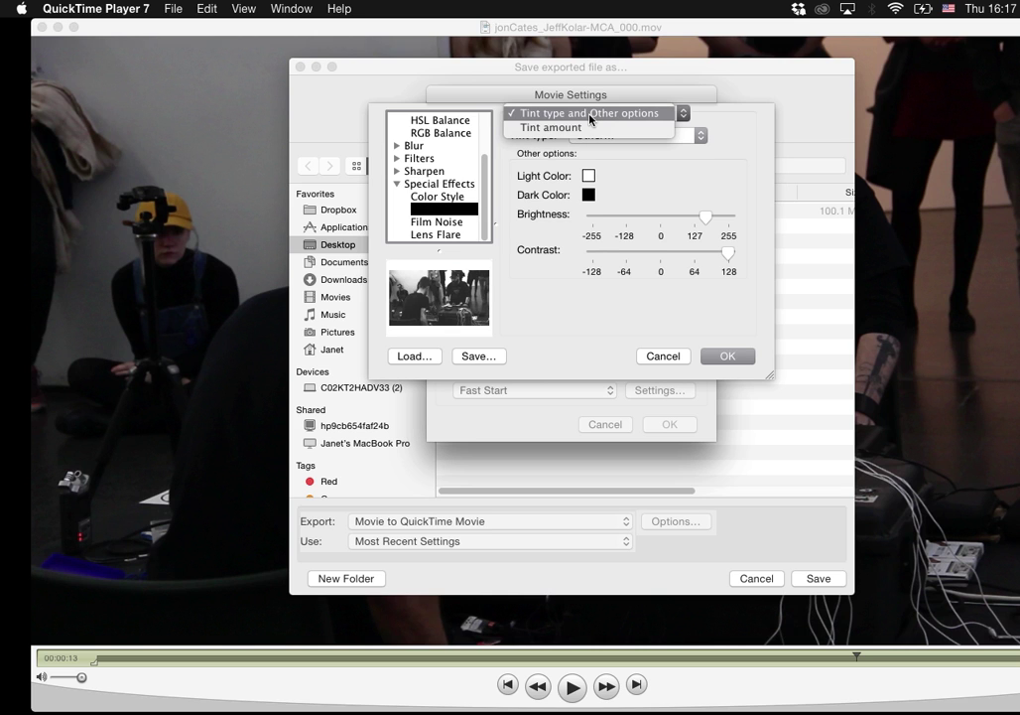
{"action": "left_click", "coordinate": [590, 115]}
{"action": "left_click", "coordinate": [603, 136]}
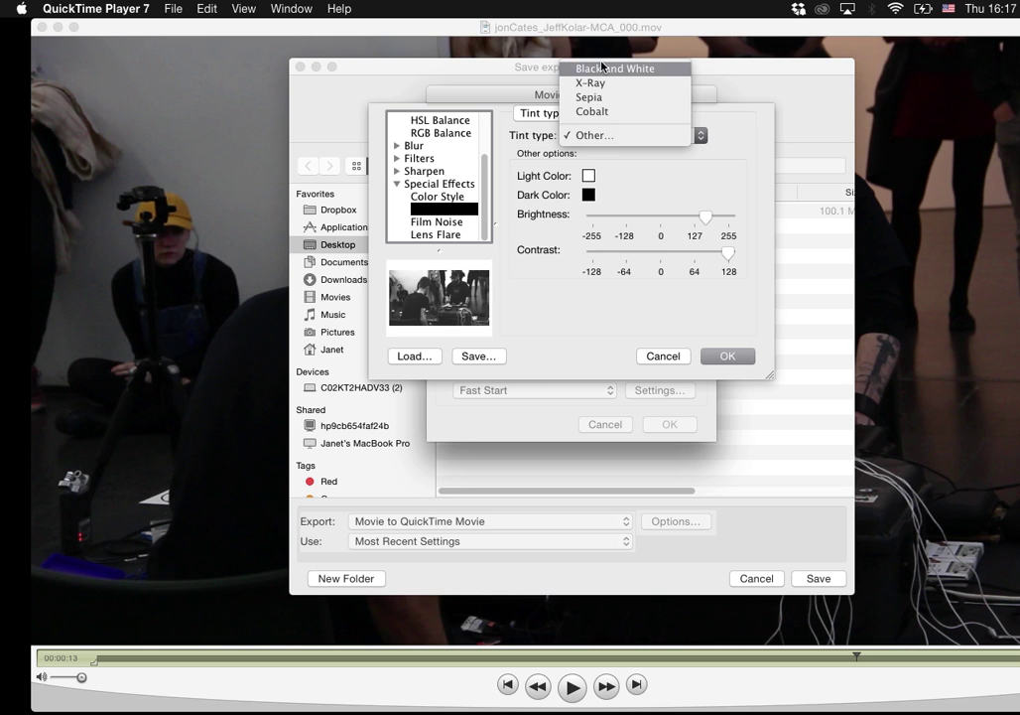
{"action": "left_click", "coordinate": [625, 135]}
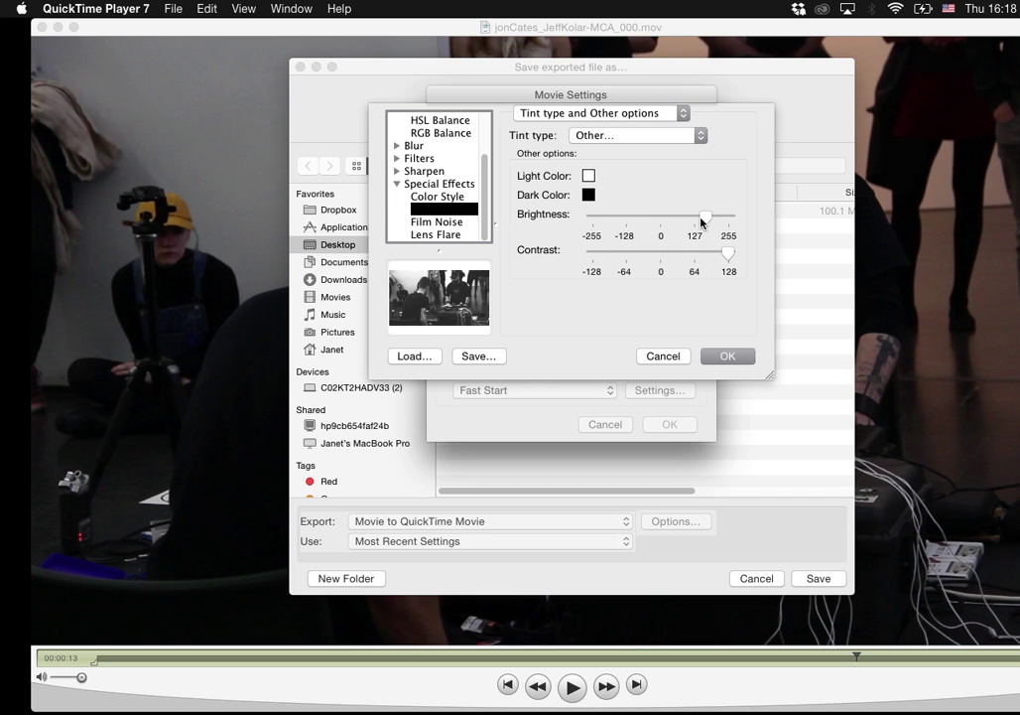
Step: Set the Color Tint brightness to 139 and contrast to 128, apply the movie settings, and save the export
{"action": "mouse_move", "coordinate": [706, 221]}
{"action": "left_click_drag", "start_coordinate": [706, 221], "coordinate": [775, 259]}
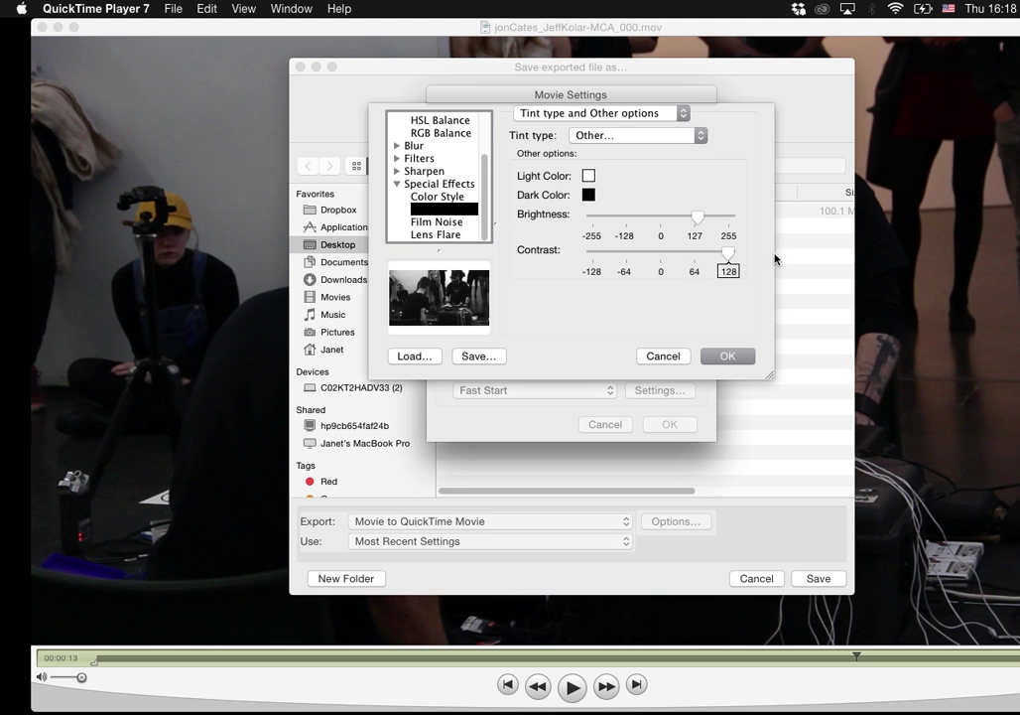
{"action": "left_click", "coordinate": [728, 354]}
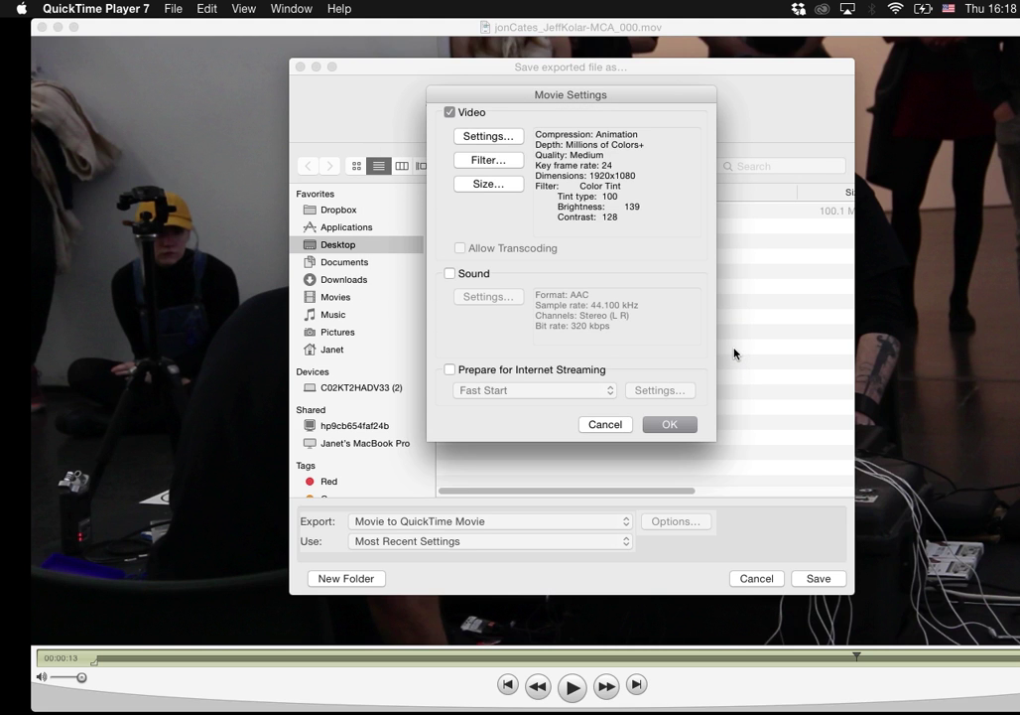
{"action": "key", "text": "Return"}
{"action": "key", "text": "Return"}
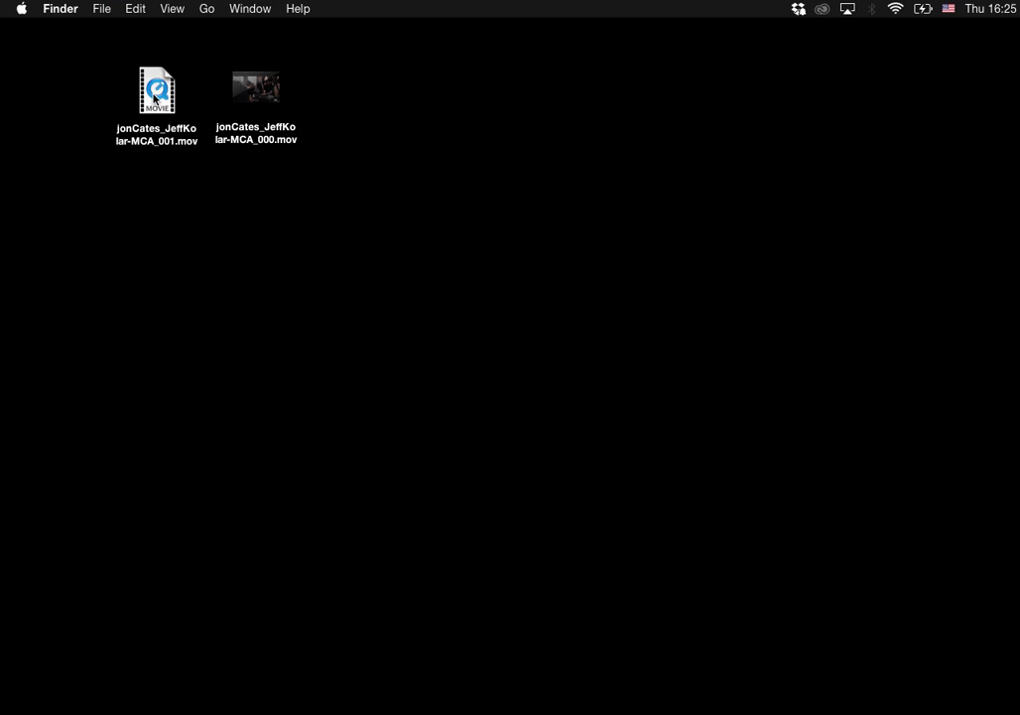
Step: Open the exported movie ending in MCA_001.mov from the desktop, fit it to the screen, and play it
{"action": "double_click", "coordinate": [154, 99]}
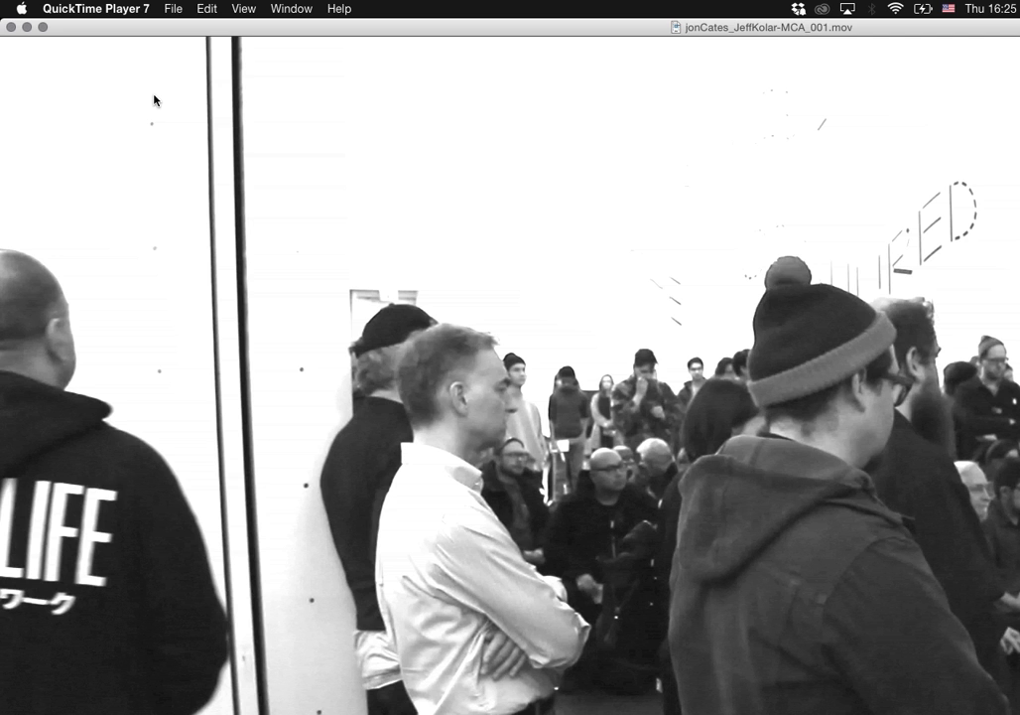
{"action": "key", "text": "super+3"}
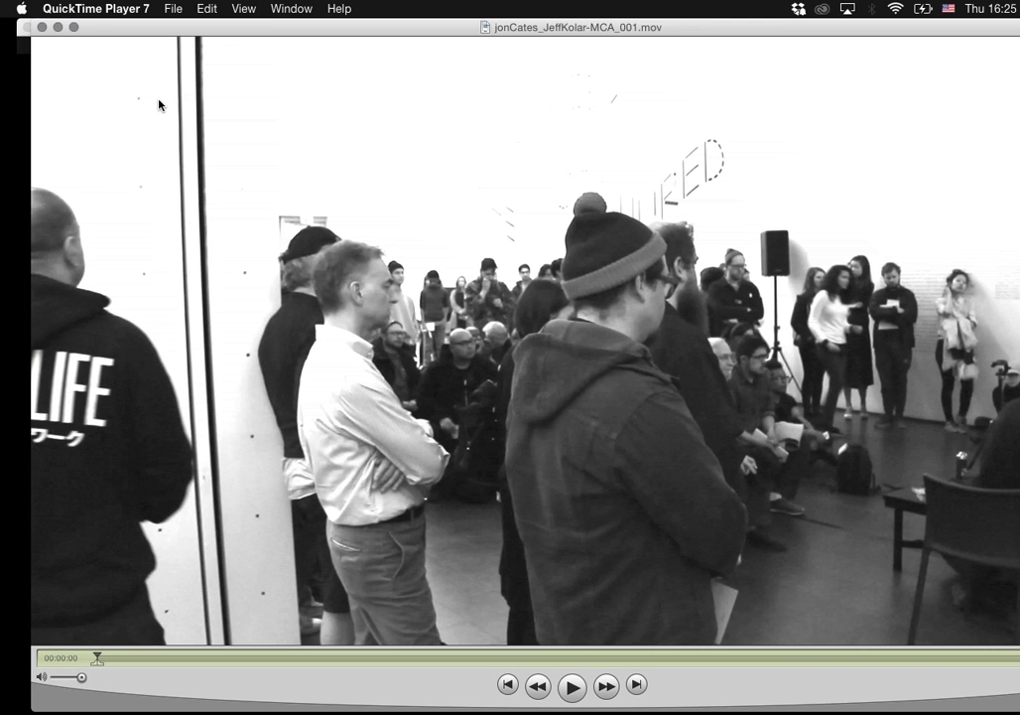
{"action": "key", "text": "space"}
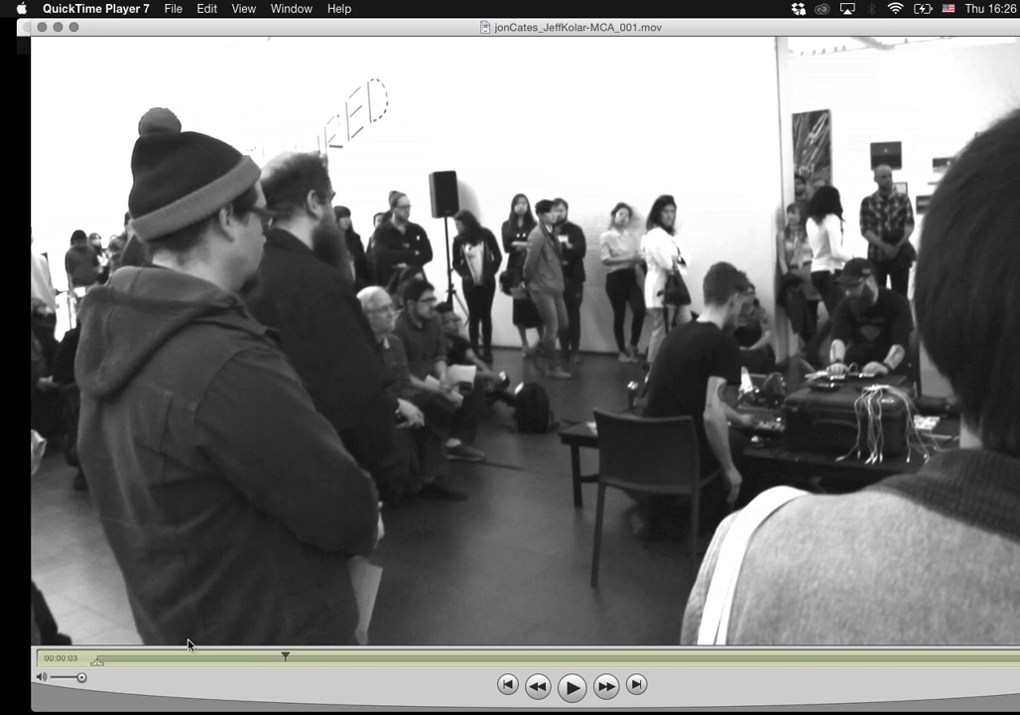
Step: Scrub through the movie to about 10 seconds to examine the tint effect on its frames
{"action": "left_click", "coordinate": [285, 654]}
{"action": "left_click_drag", "start_coordinate": [304, 662], "coordinate": [488, 666]}
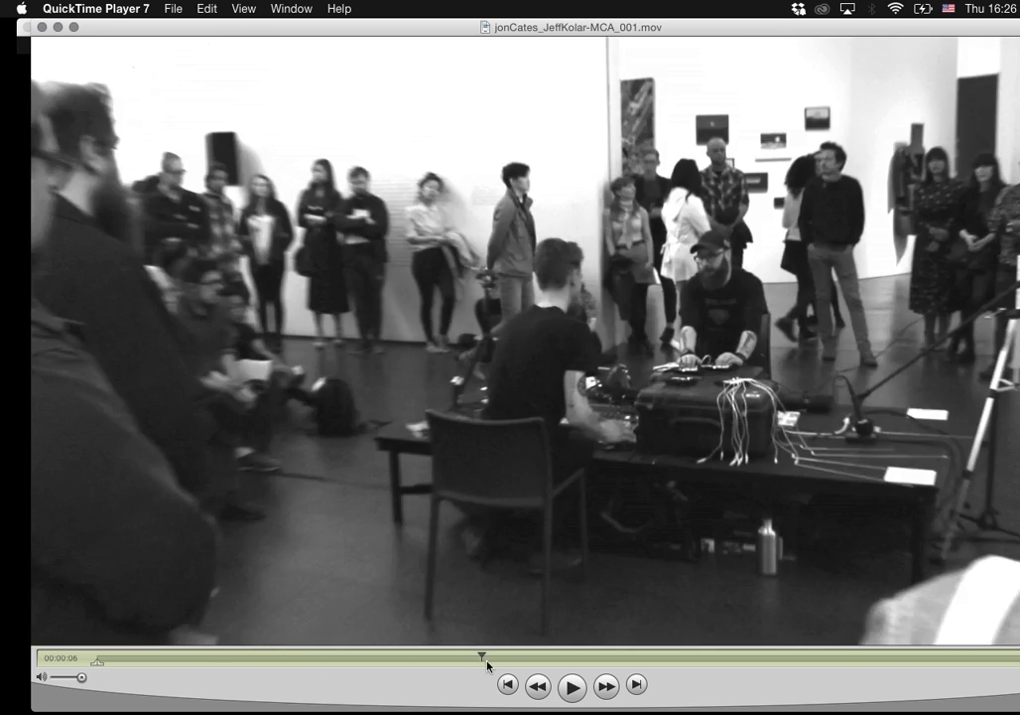
{"action": "left_click_drag", "start_coordinate": [561, 658], "coordinate": [566, 658]}
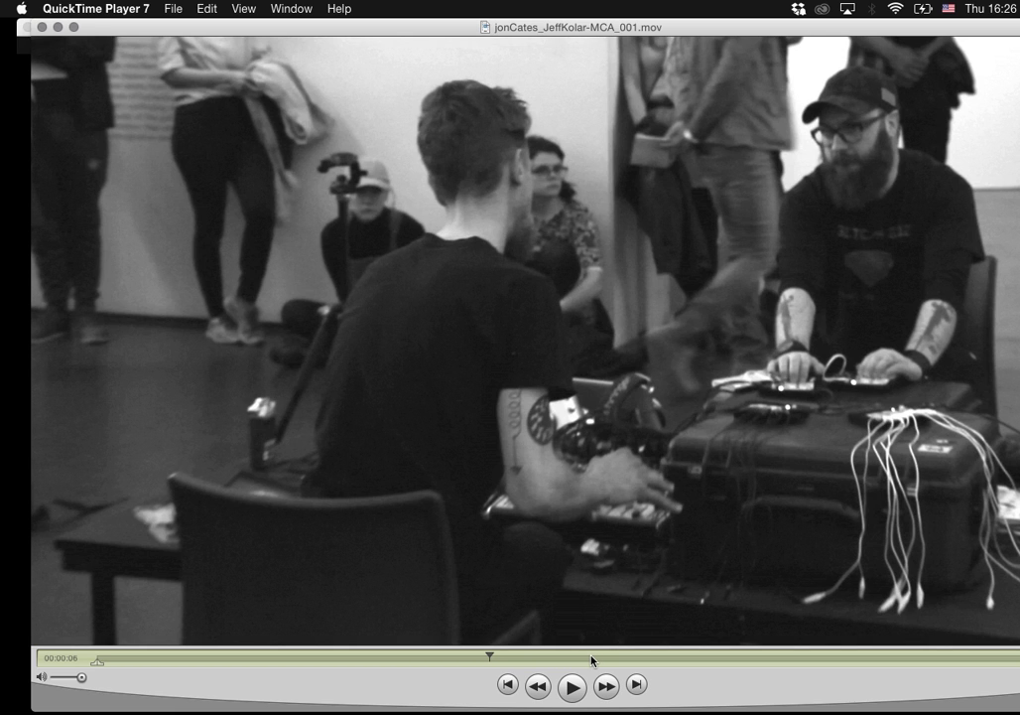
{"action": "left_click", "coordinate": [592, 659]}
{"action": "left_click_drag", "start_coordinate": [591, 659], "coordinate": [590, 659]}
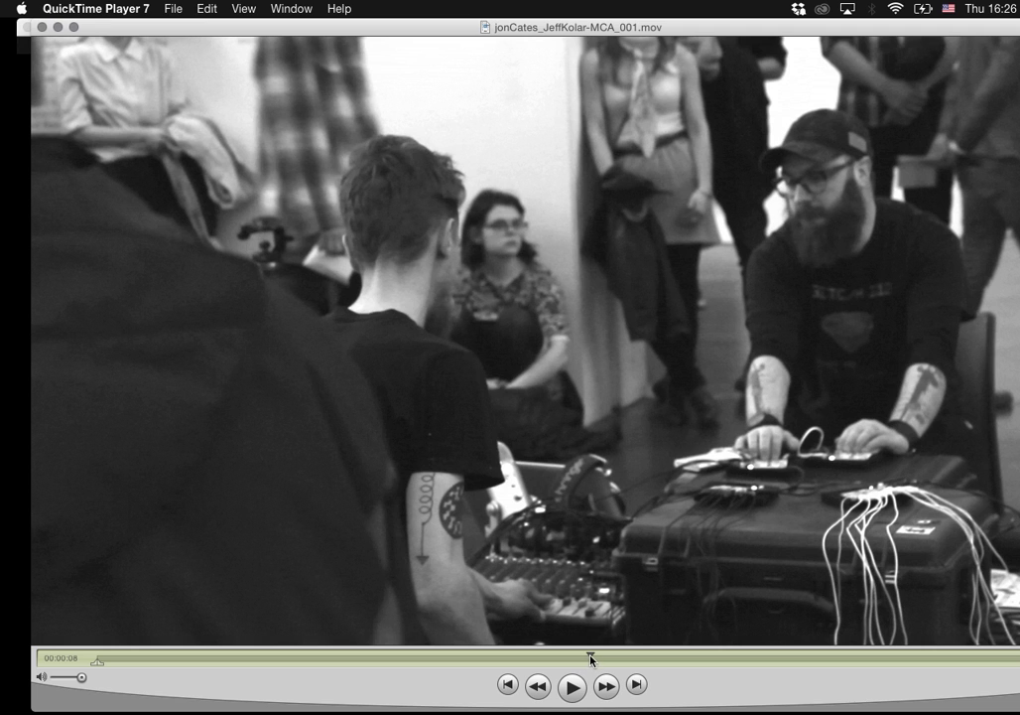
{"action": "left_click_drag", "start_coordinate": [588, 658], "coordinate": [685, 656]}
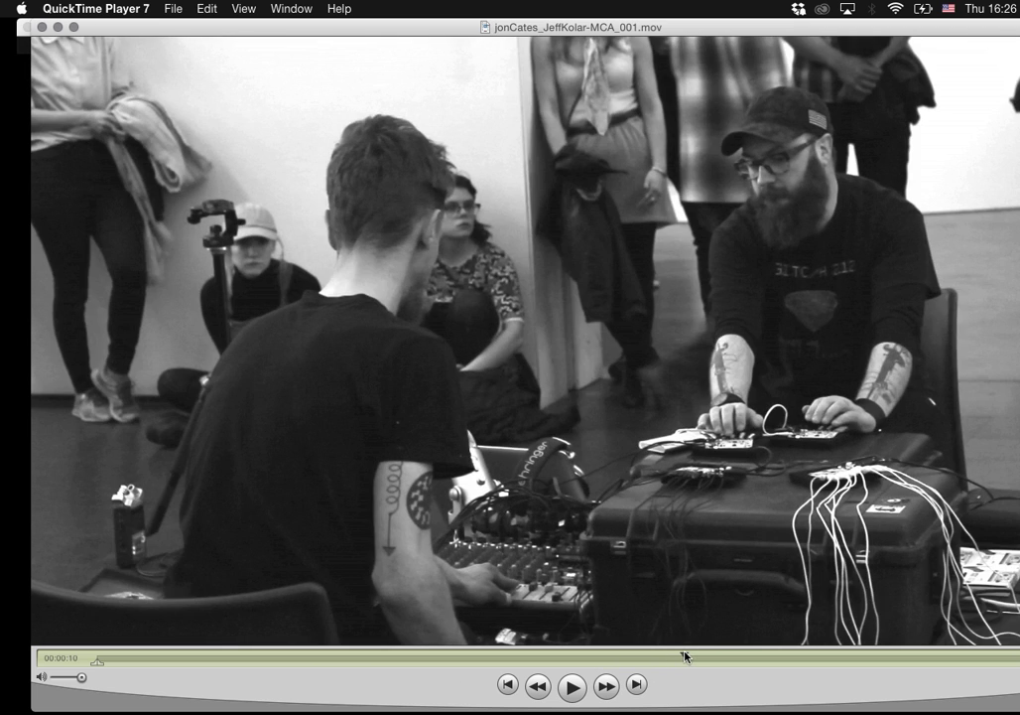
Step: Start an export of the movie, change the file name's ending to 002, and keep the Movie to QuickTime Movie format
{"action": "left_click", "coordinate": [173, 9]}
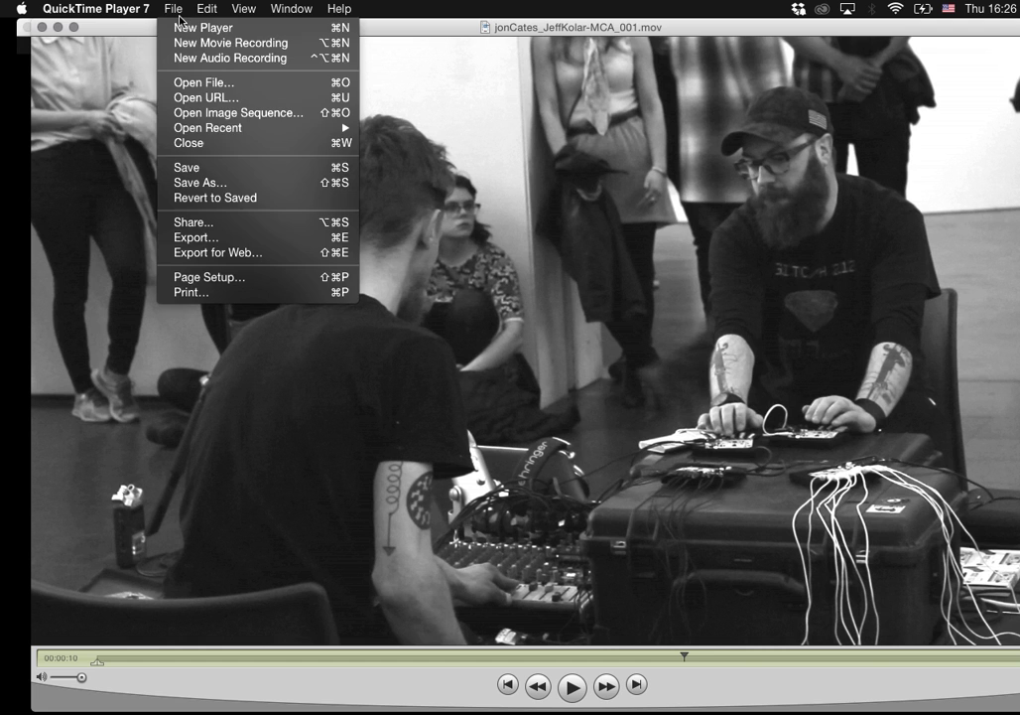
{"action": "left_click", "coordinate": [199, 241]}
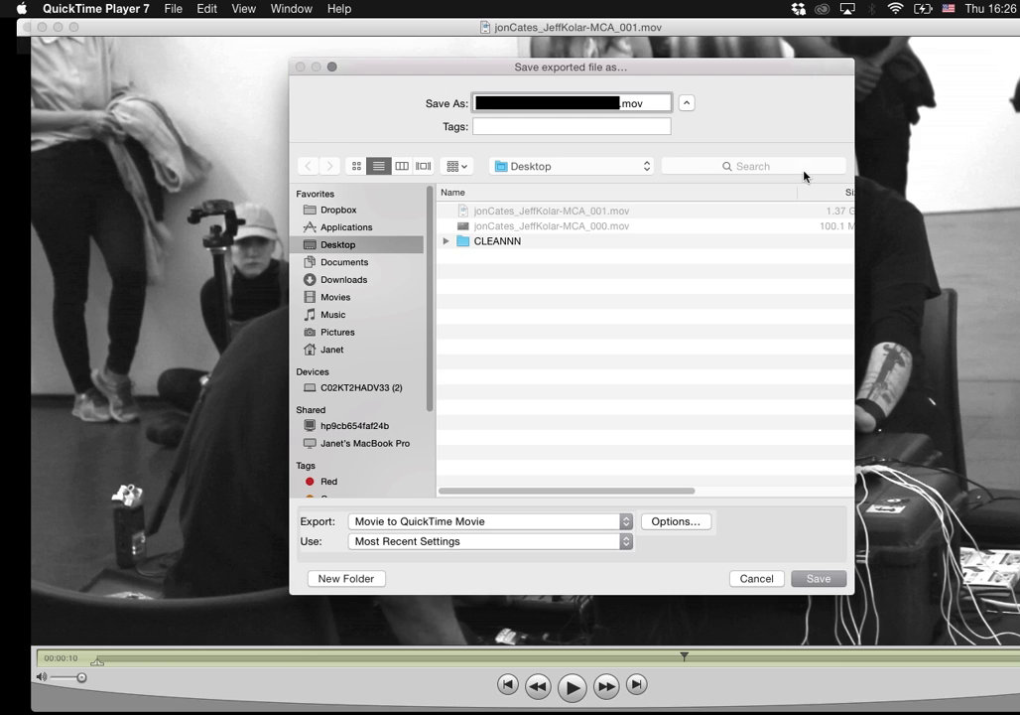
{"action": "left_click", "coordinate": [619, 104]}
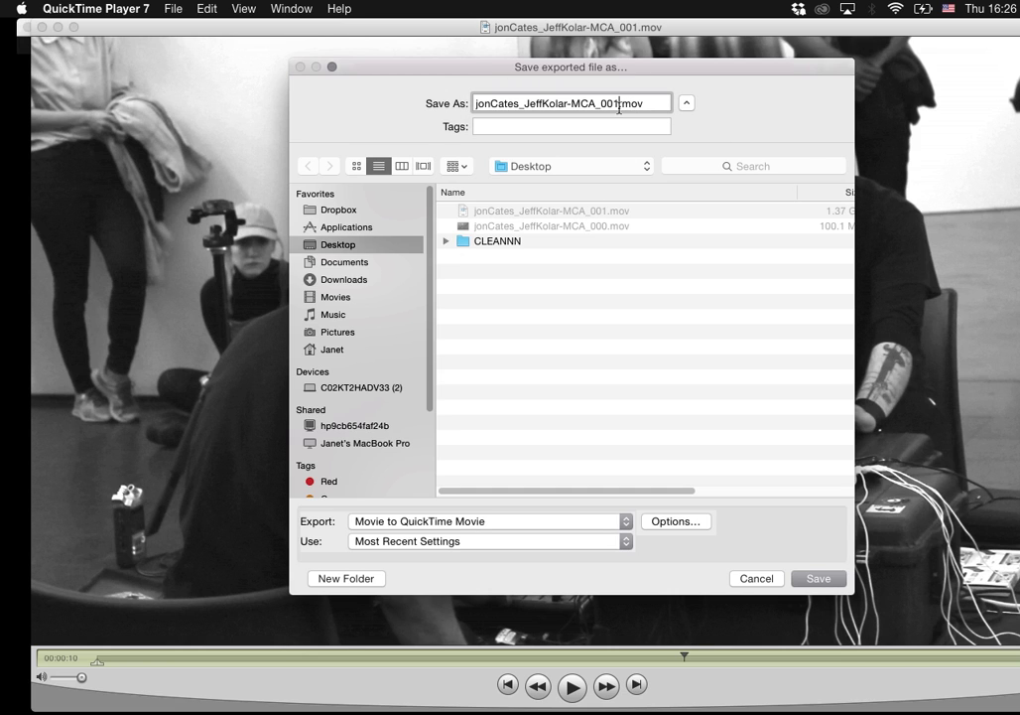
{"action": "key", "text": "BackSpace"}
{"action": "type", "text": "2"}
{"action": "left_click", "coordinate": [466, 522]}
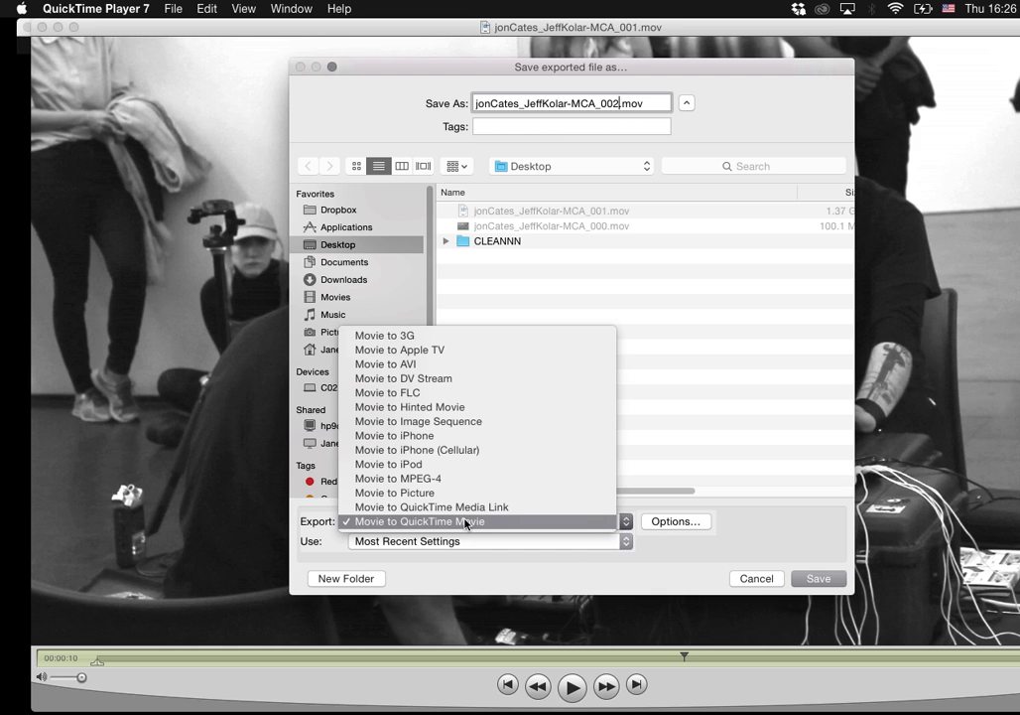
{"action": "left_click", "coordinate": [465, 522]}
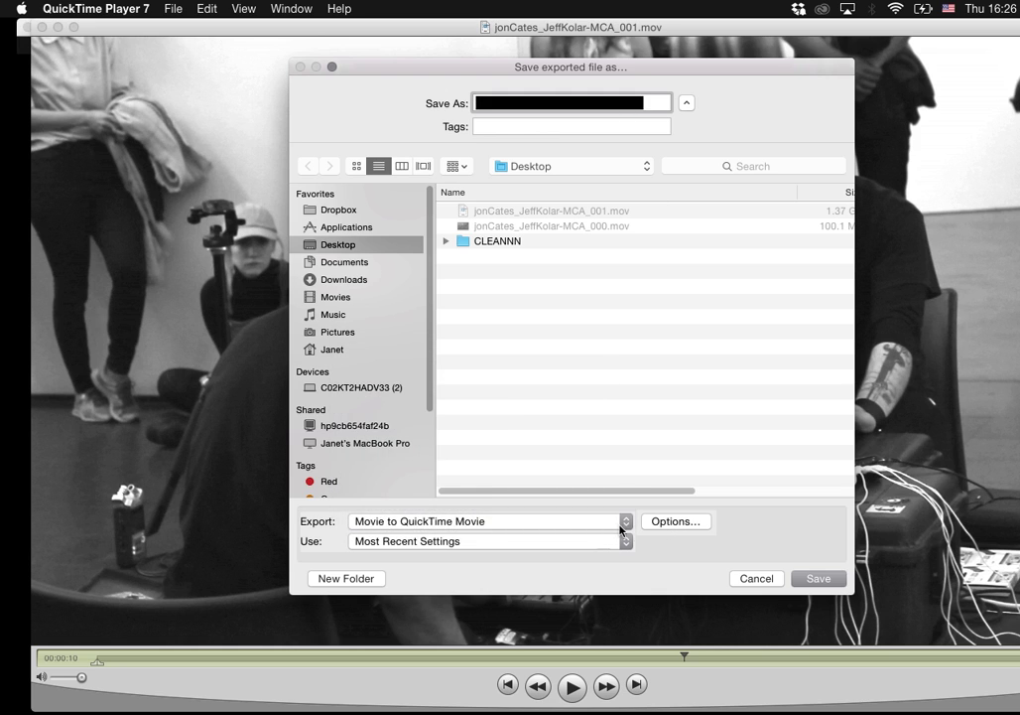
Step: Open the export options, review the video compression settings, and accept them with Animation compression
{"action": "left_click", "coordinate": [658, 524]}
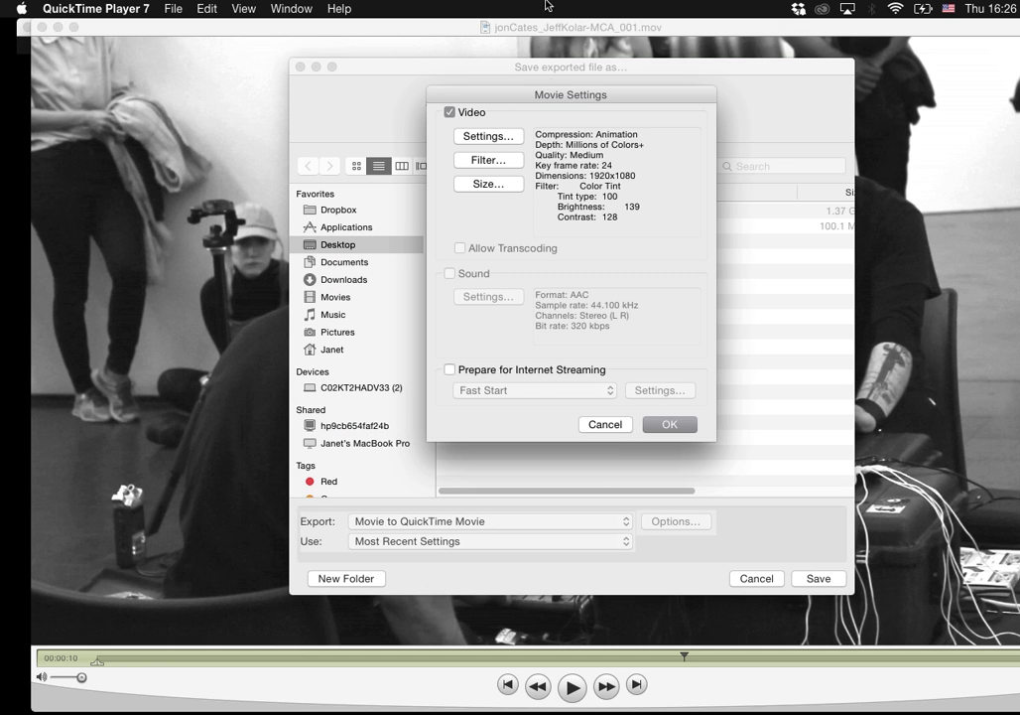
{"action": "left_click", "coordinate": [498, 136]}
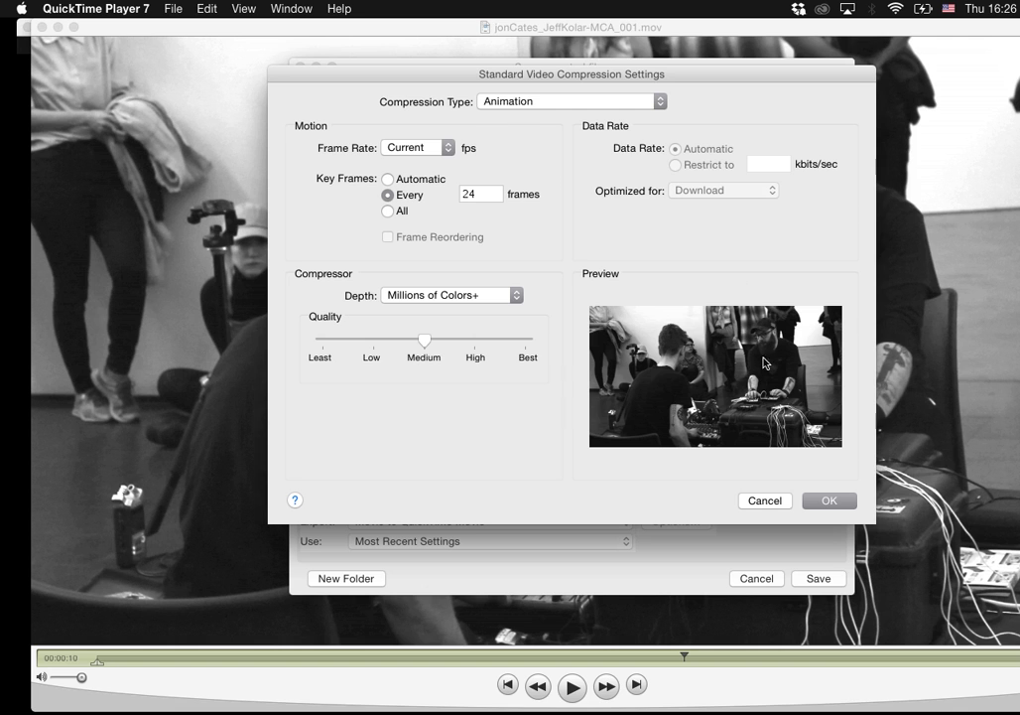
{"action": "left_click", "coordinate": [830, 502]}
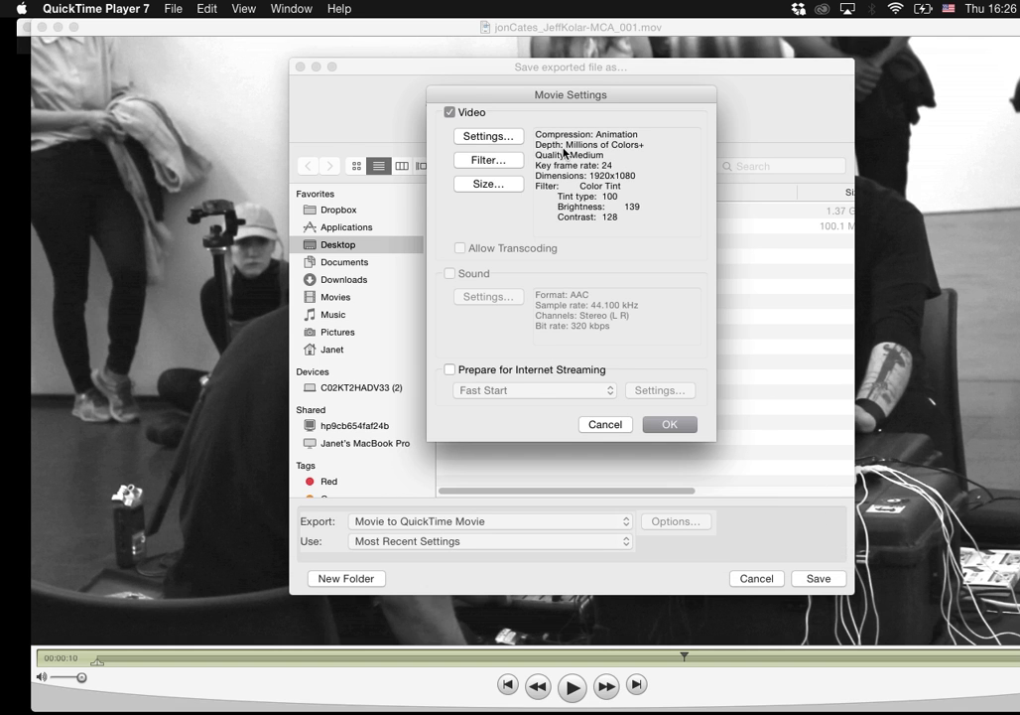
Step: Set the Color Tint filter's brightness to 37 and save the export to the desktop
{"action": "left_click", "coordinate": [486, 160]}
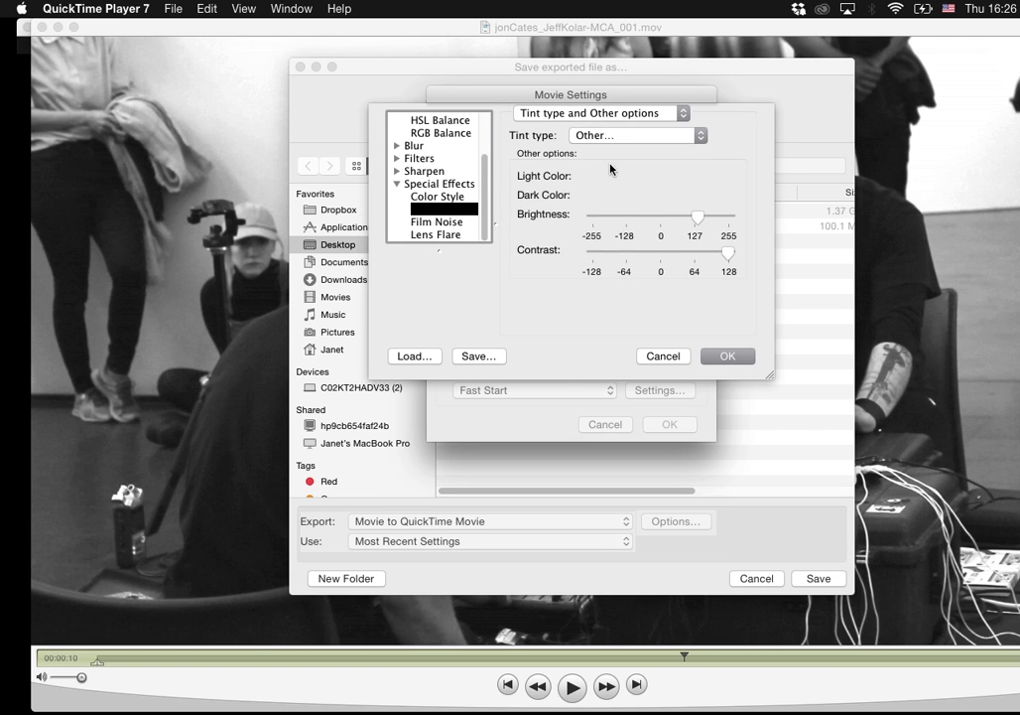
{"action": "left_click_drag", "start_coordinate": [700, 222], "coordinate": [679, 223]}
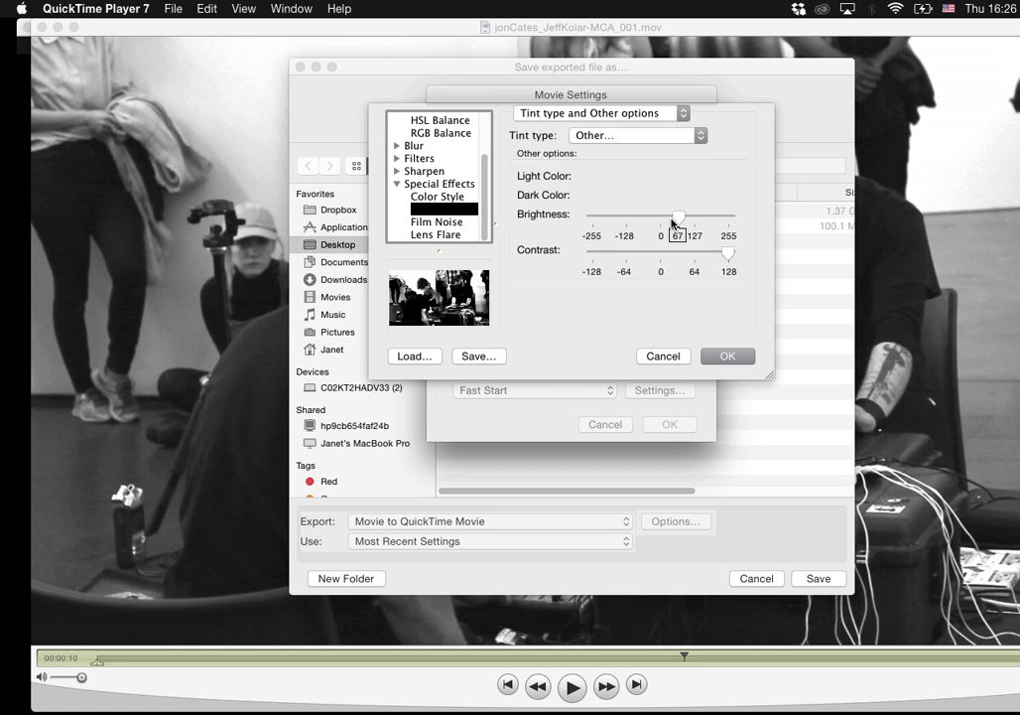
{"action": "mouse_move", "coordinate": [672, 225]}
{"action": "left_mouse_down"}
{"action": "mouse_move", "coordinate": [651, 223]}
{"action": "mouse_move", "coordinate": [685, 224]}
{"action": "mouse_move", "coordinate": [668, 223]}
{"action": "left_mouse_up"}
{"action": "left_click", "coordinate": [746, 354]}
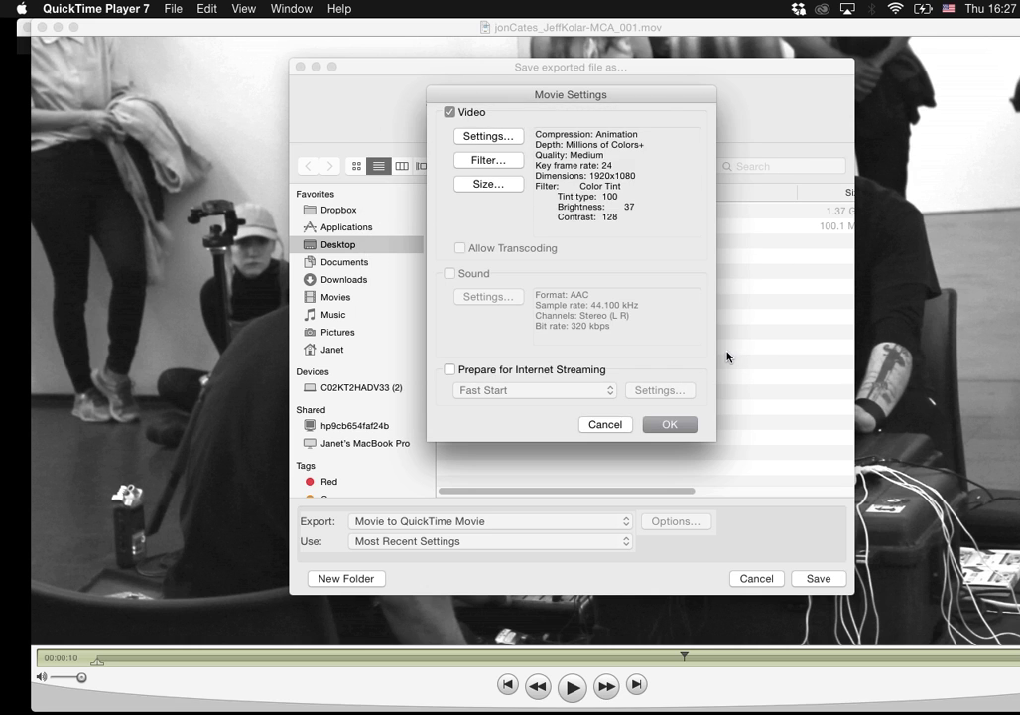
{"action": "left_click", "coordinate": [674, 424]}
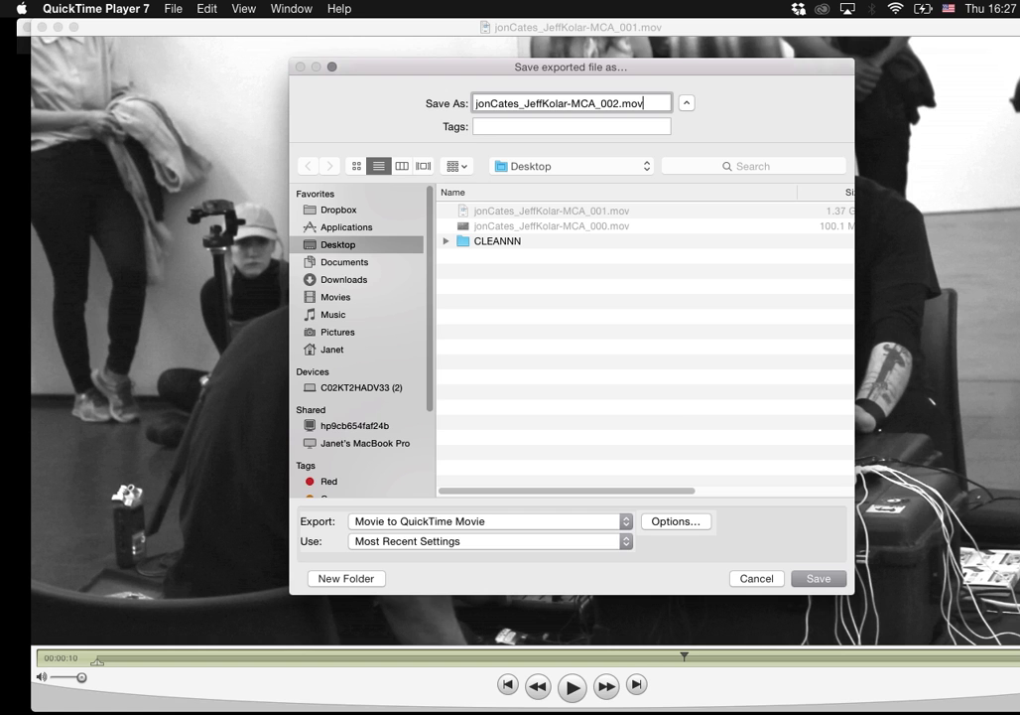
{"action": "left_click", "coordinate": [818, 577]}
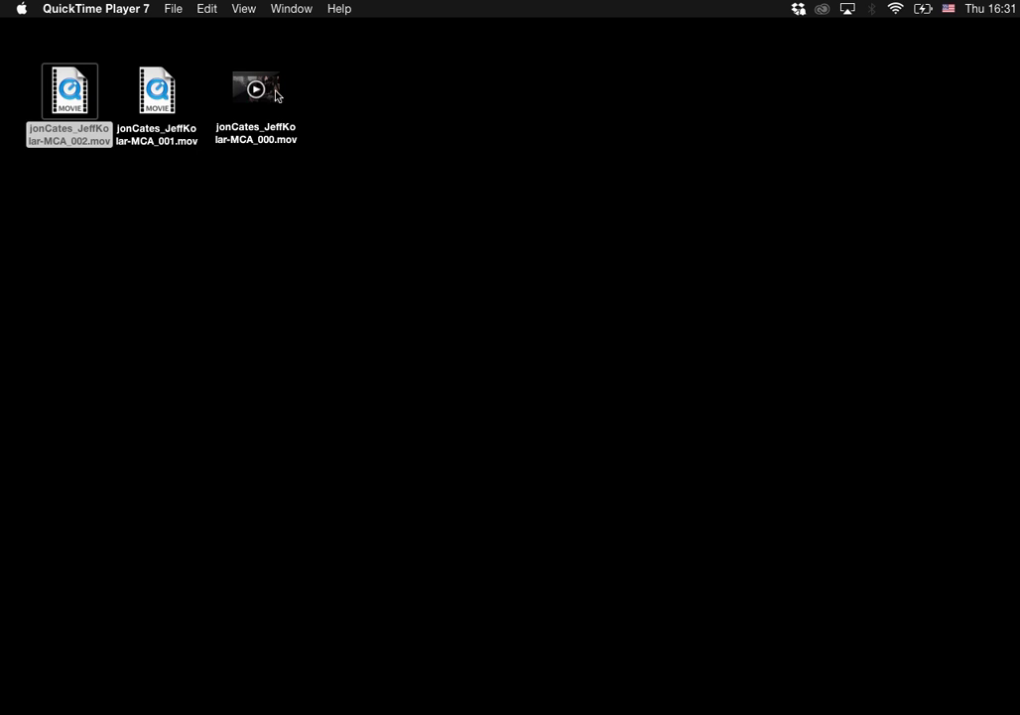
Step: Open the exported movie ending in MCA_002.mov fitted to the screen and scrub to about 10 seconds
{"action": "left_click", "coordinate": [88, 246]}
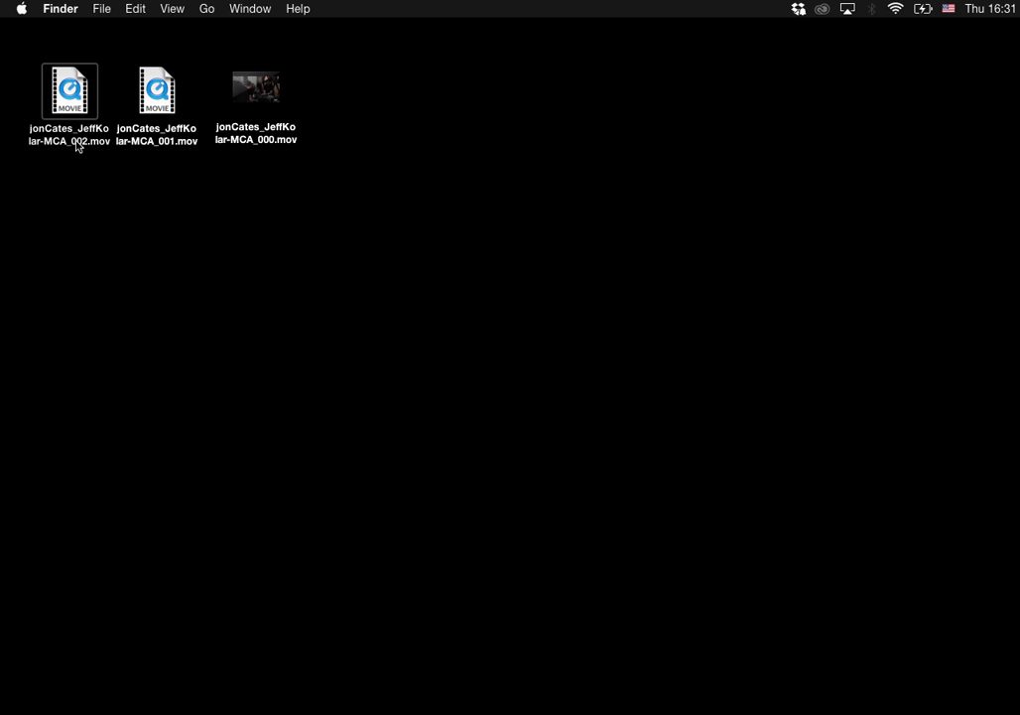
{"action": "double_click", "coordinate": [69, 99]}
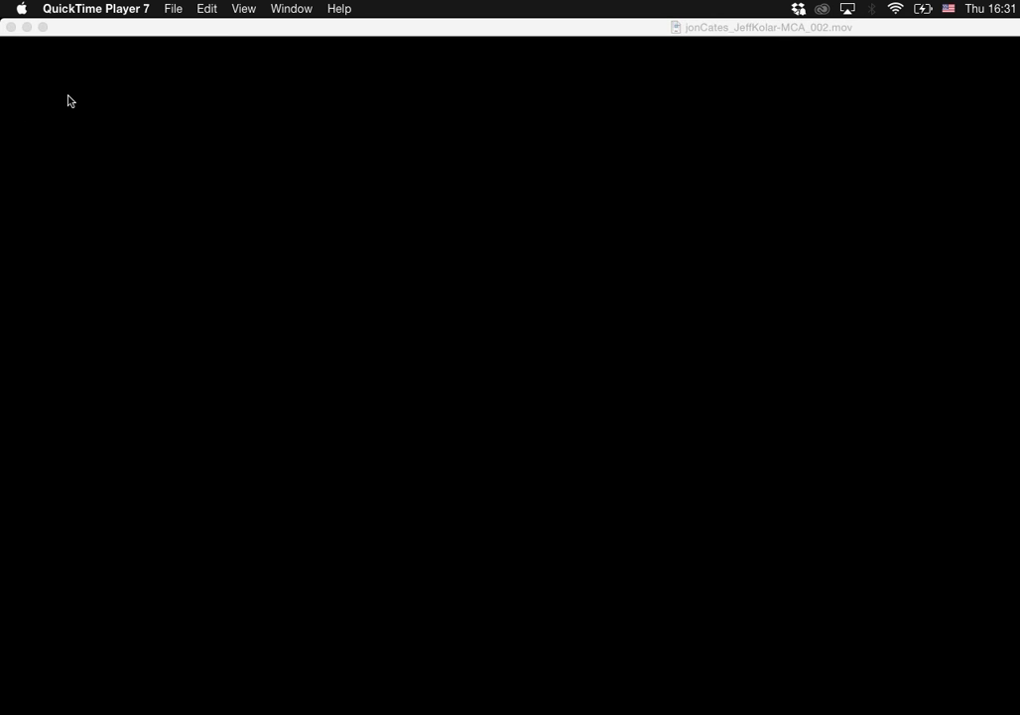
{"action": "key", "text": "super+3"}
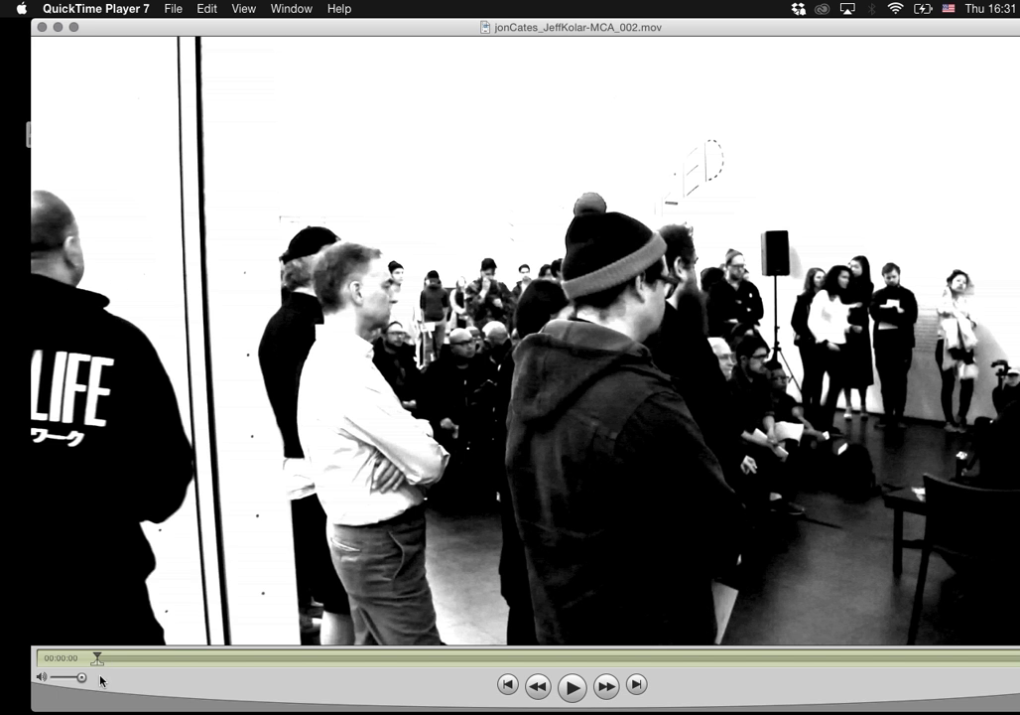
{"action": "left_click_drag", "start_coordinate": [97, 657], "coordinate": [255, 664]}
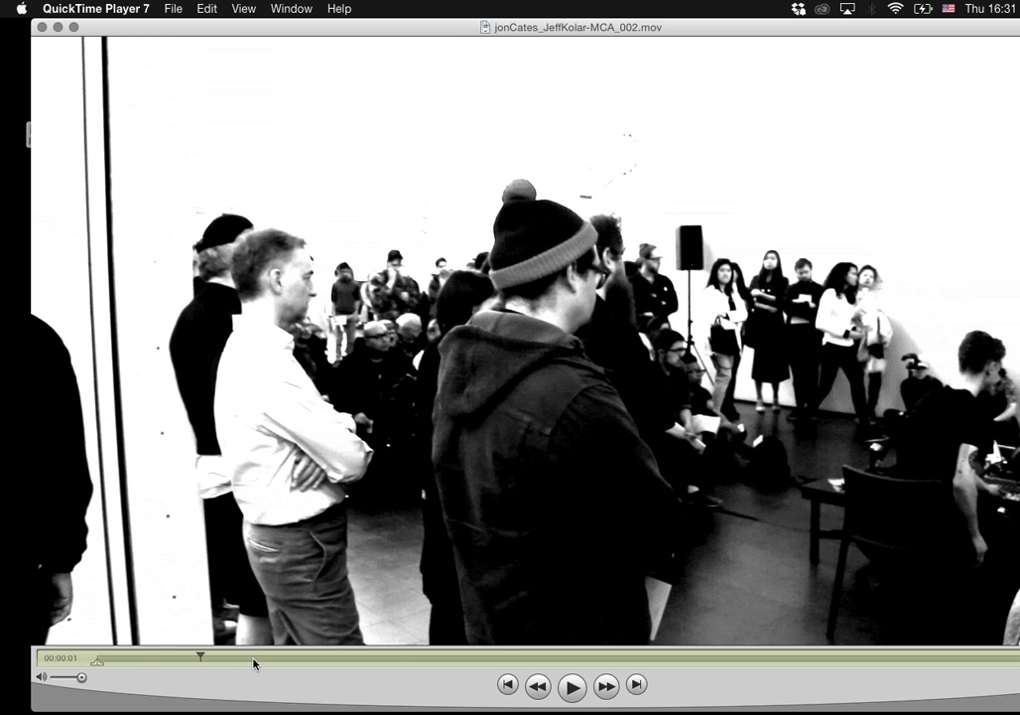
{"action": "left_click_drag", "start_coordinate": [327, 667], "coordinate": [685, 647]}
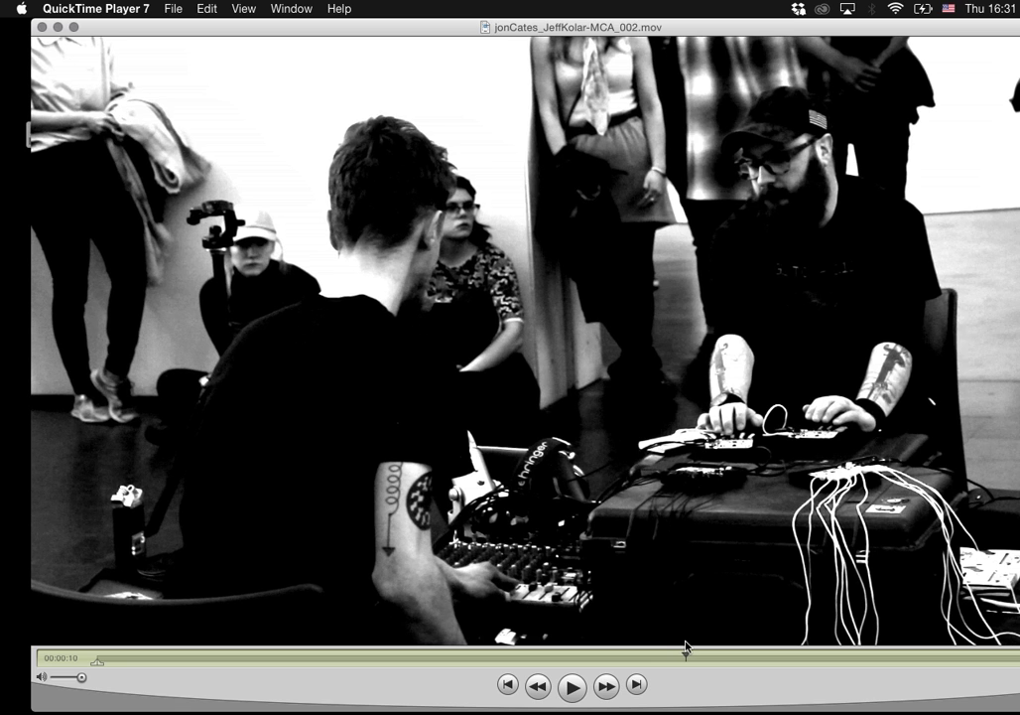
Step: Start an export of the movie ending in MCA_002.mov and change the file name's ending to 003
{"action": "left_click", "coordinate": [177, 8]}
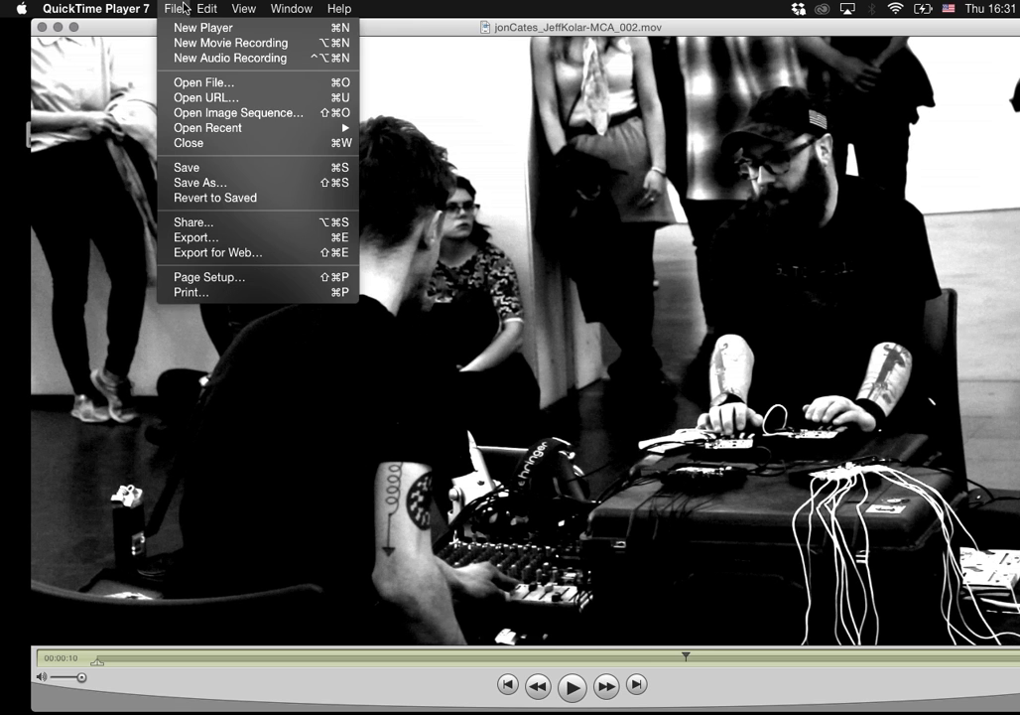
{"action": "left_click", "coordinate": [194, 239]}
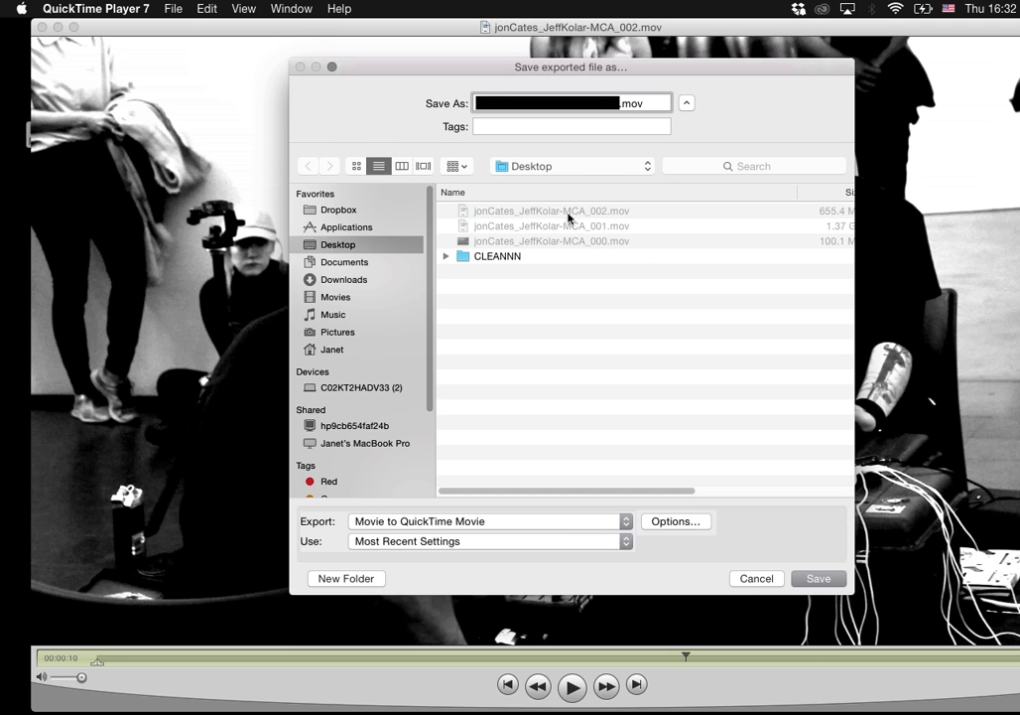
{"action": "left_click", "coordinate": [623, 104]}
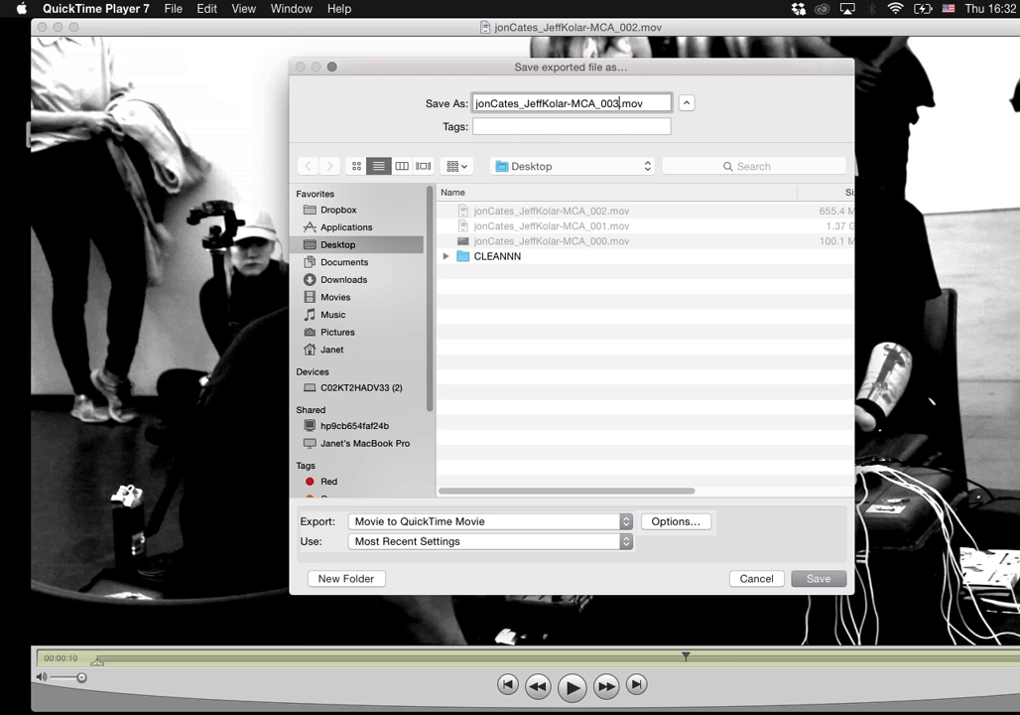
Step: Set the Color Tint filter's brightness to 85 in the export options and save the export to the desktop
{"action": "left_click", "coordinate": [663, 522]}
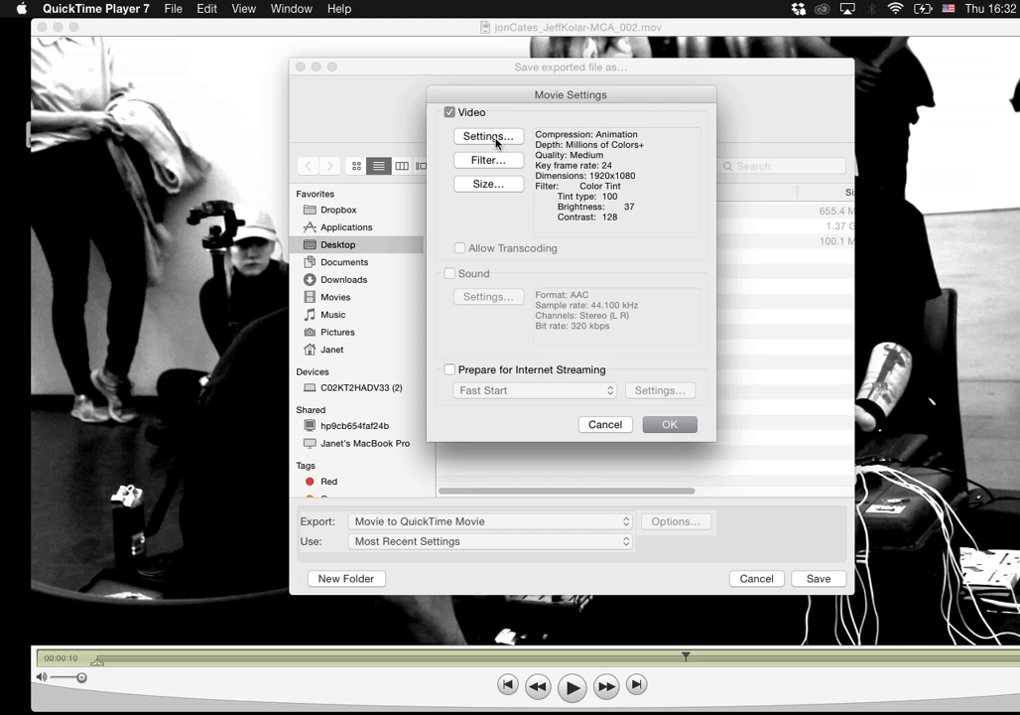
{"action": "left_click", "coordinate": [486, 160]}
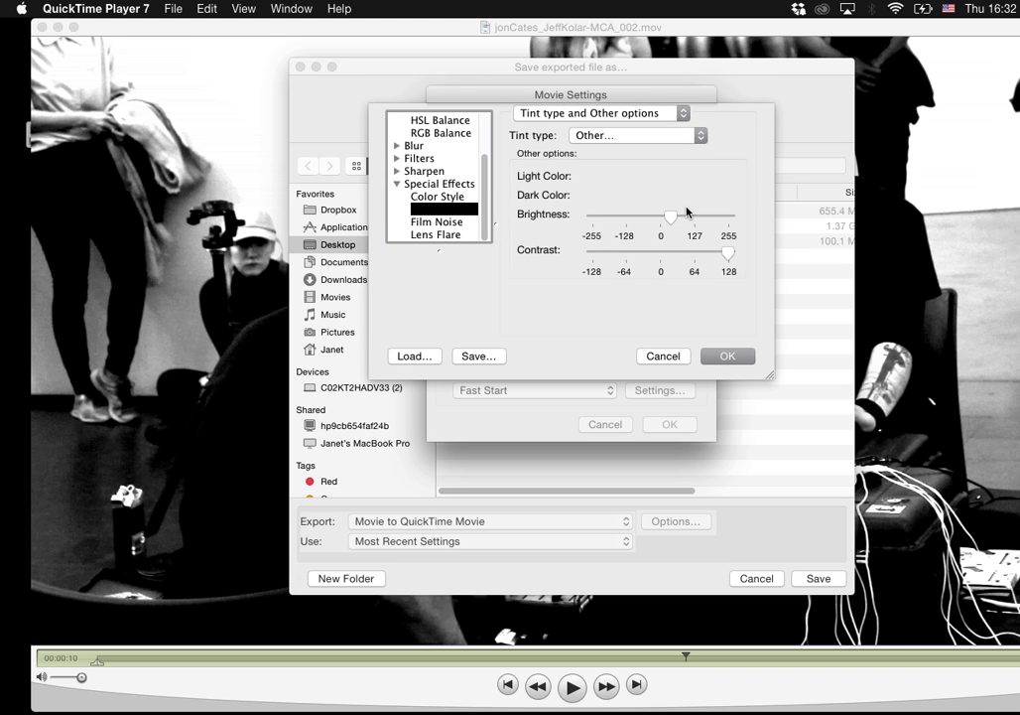
{"action": "mouse_move", "coordinate": [672, 214]}
{"action": "left_mouse_down"}
{"action": "mouse_move", "coordinate": [727, 221]}
{"action": "mouse_move", "coordinate": [684, 224]}
{"action": "left_mouse_up"}
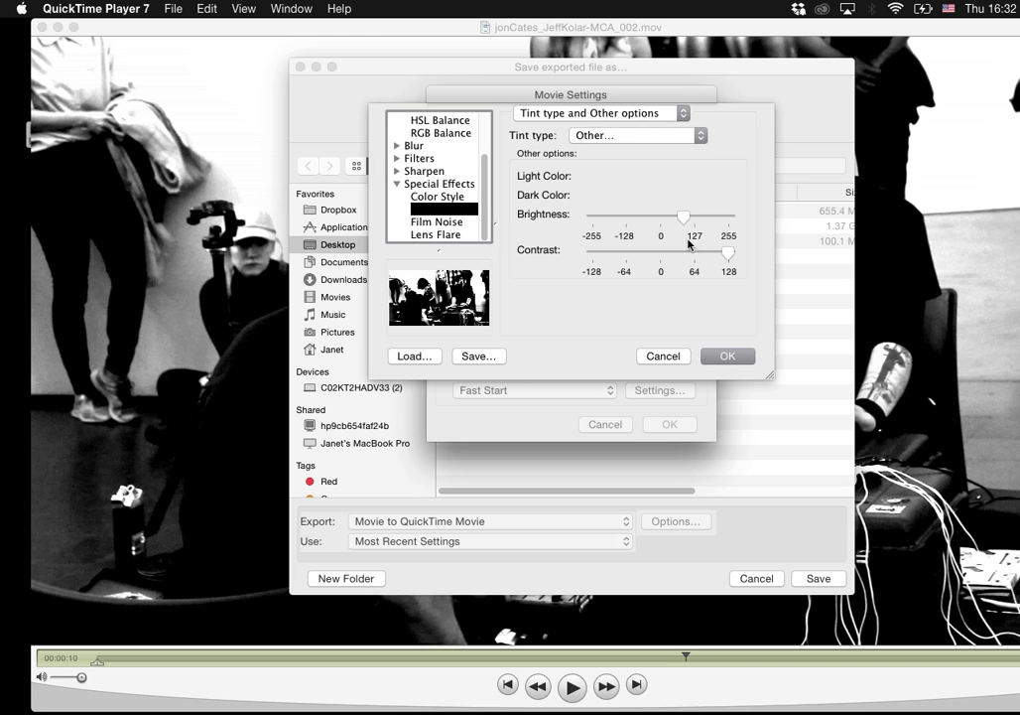
{"action": "left_click", "coordinate": [717, 355]}
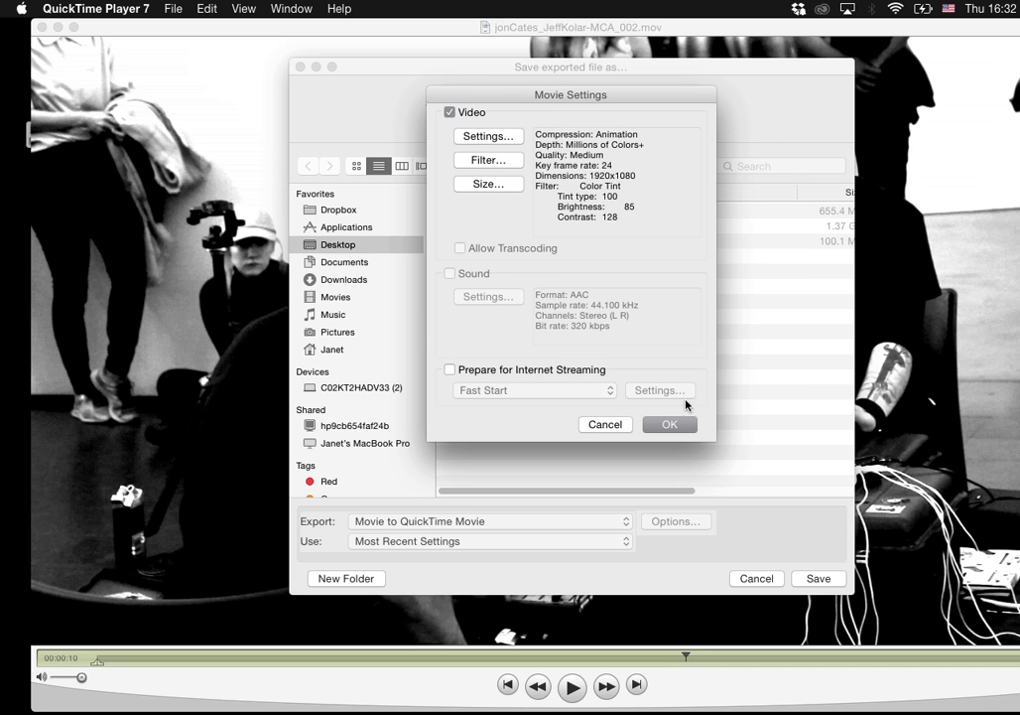
{"action": "left_click", "coordinate": [663, 427]}
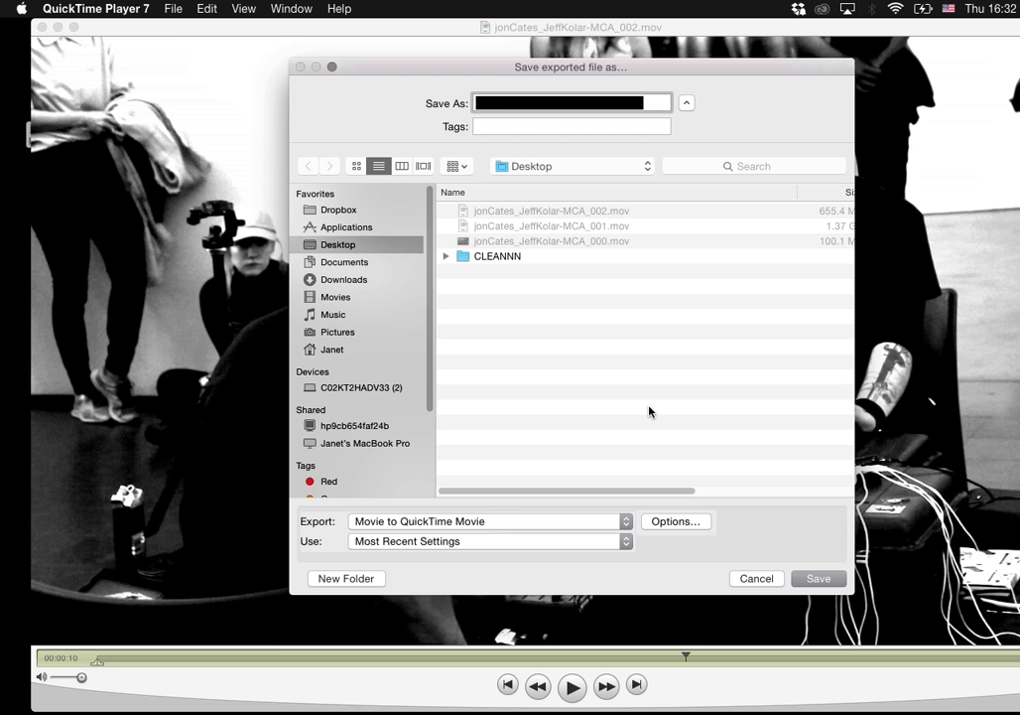
{"action": "key", "text": "Right"}
{"action": "key", "text": "Return"}
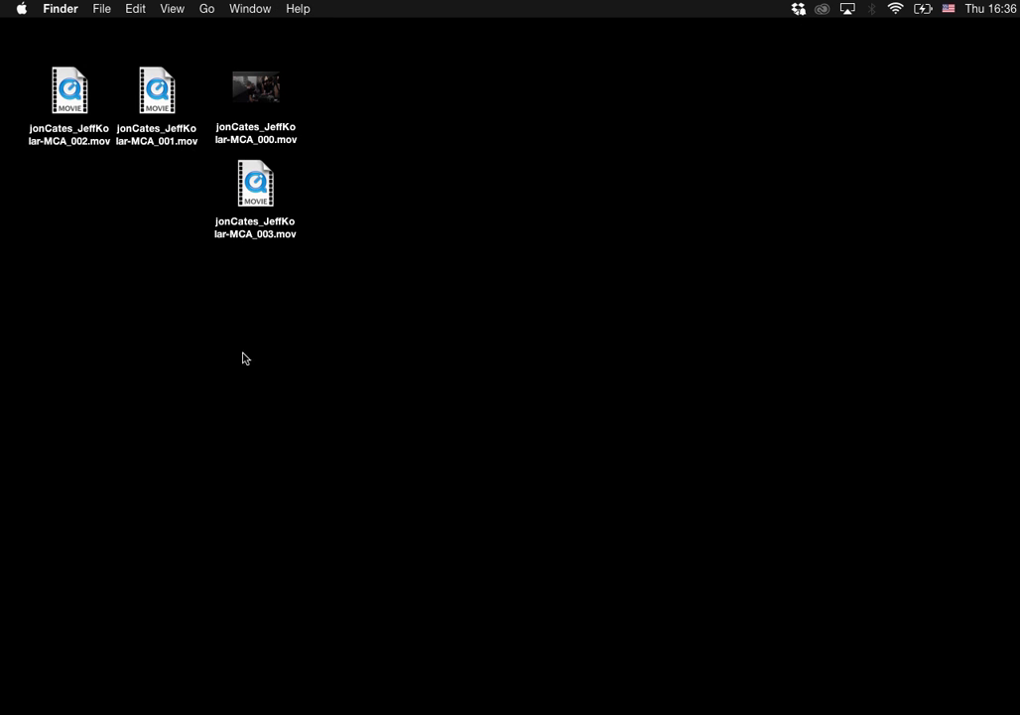
Step: Open the exported movie ending in MCA_003.mov from the desktop and scrub to about 10 seconds
{"action": "left_click", "coordinate": [249, 198]}
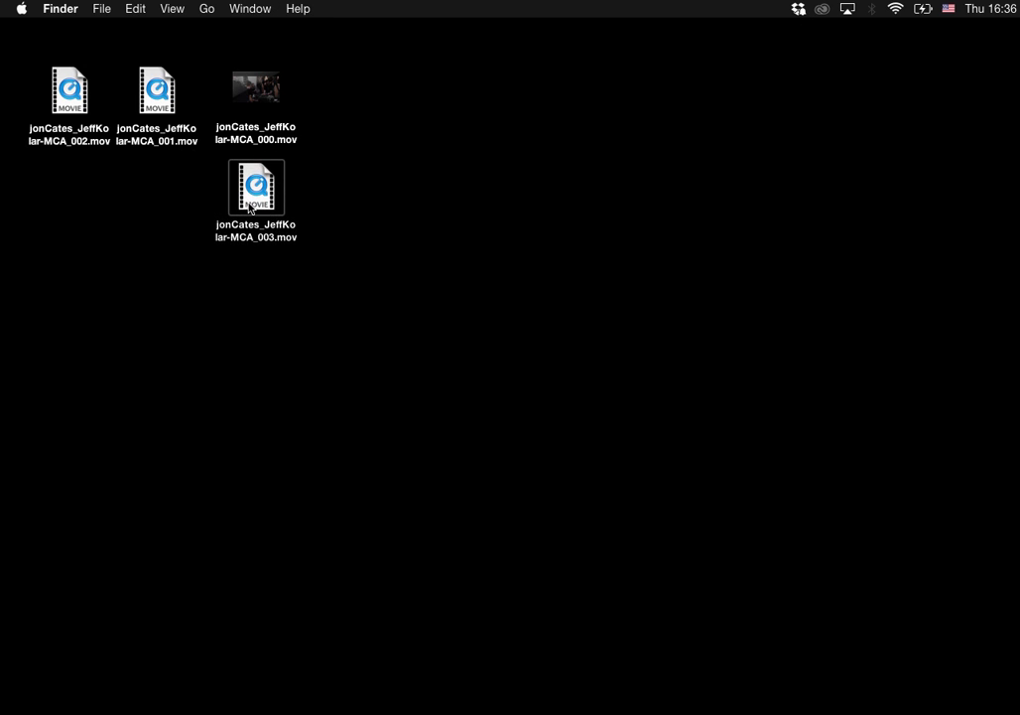
{"action": "double_click", "coordinate": [249, 208]}
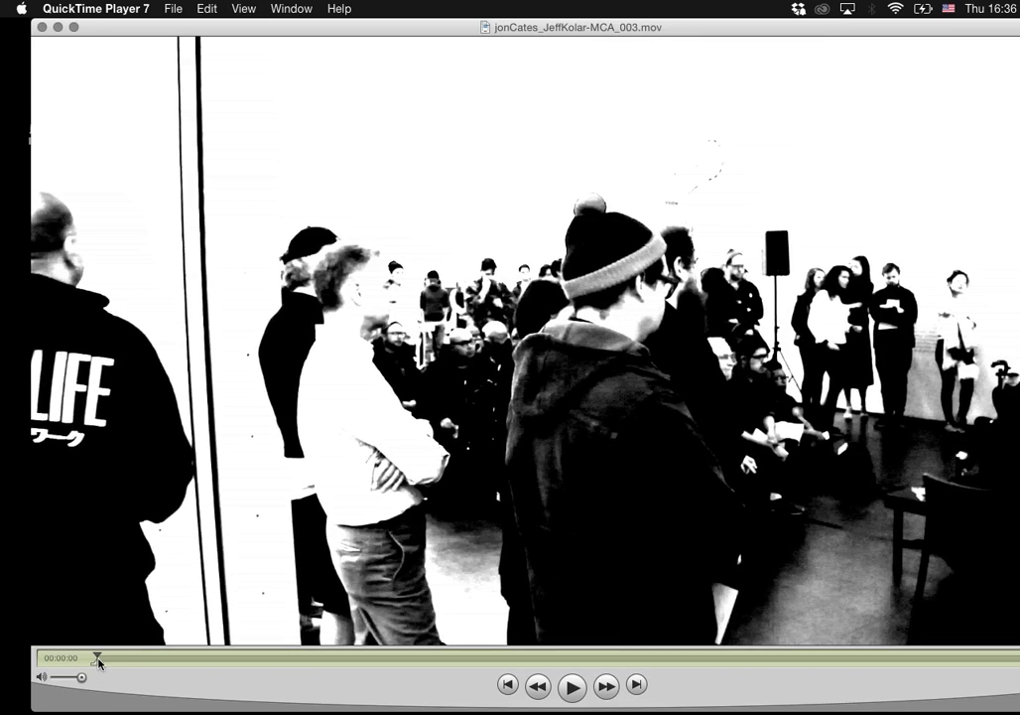
{"action": "left_click_drag", "start_coordinate": [97, 659], "coordinate": [730, 647]}
{"action": "left_click_drag", "start_coordinate": [773, 650], "coordinate": [725, 709]}
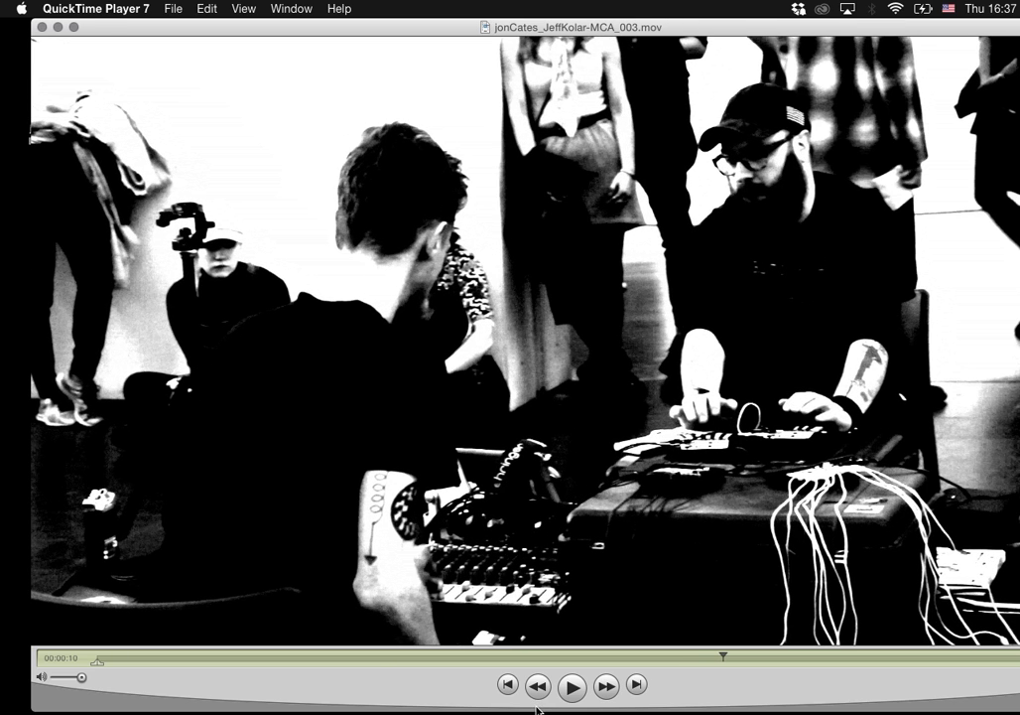
Step: Start an export of the movie ending in MCA_003.mov and change the file name's ending to 004
{"action": "left_click", "coordinate": [170, 9]}
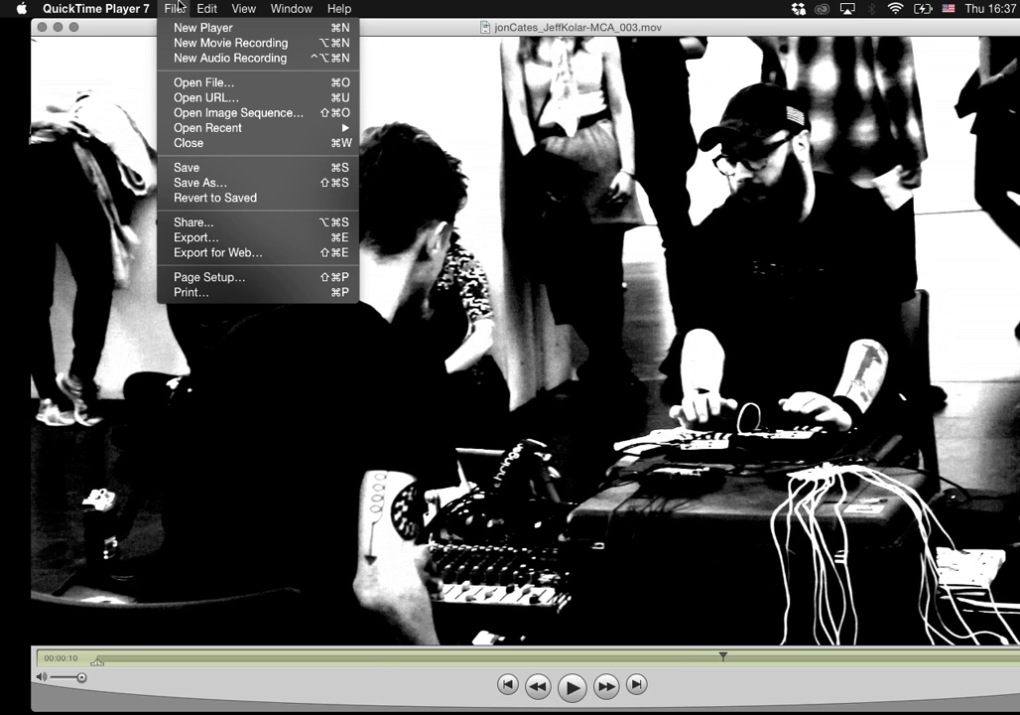
{"action": "left_click", "coordinate": [196, 238]}
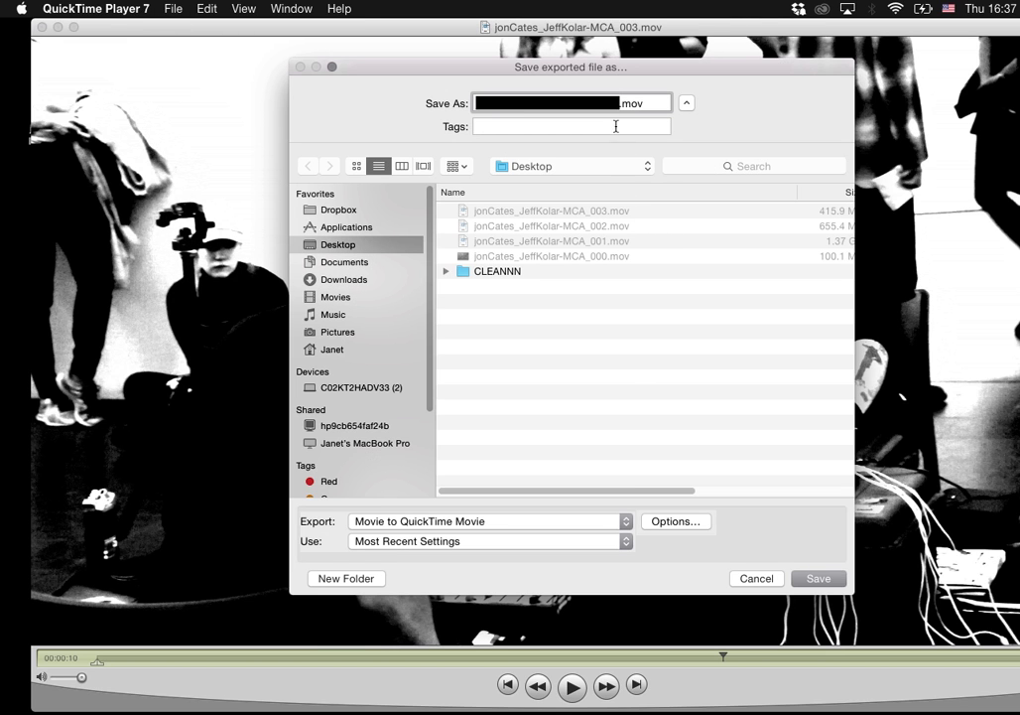
{"action": "left_click", "coordinate": [616, 104]}
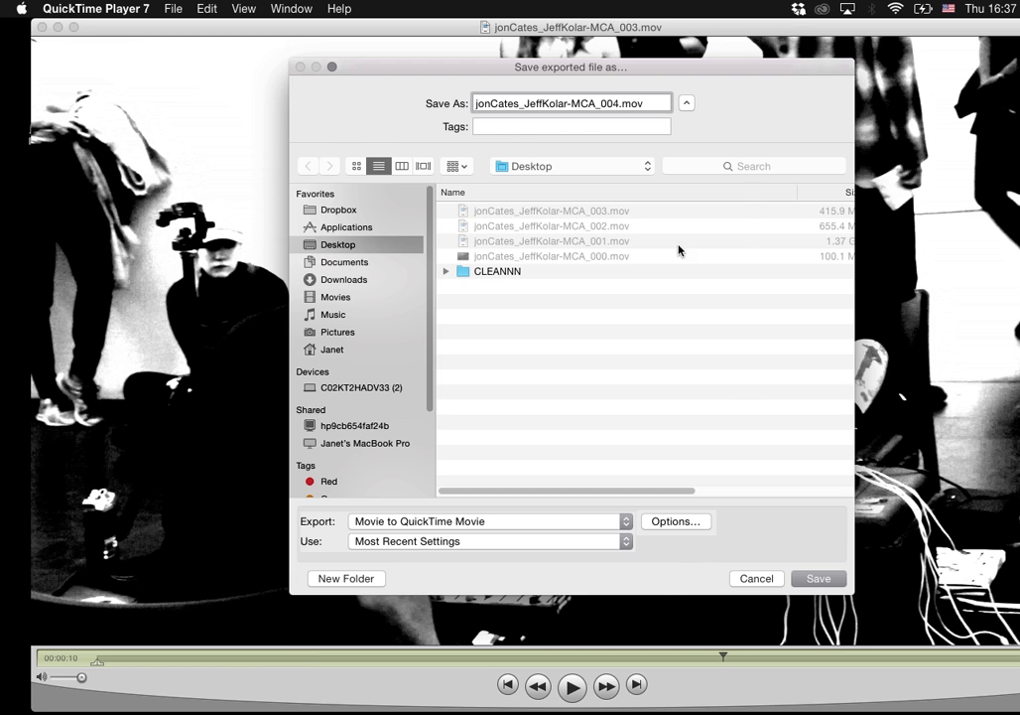
Step: Open the export options and set the Color Tint filter's brightness to 34
{"action": "left_click", "coordinate": [676, 521]}
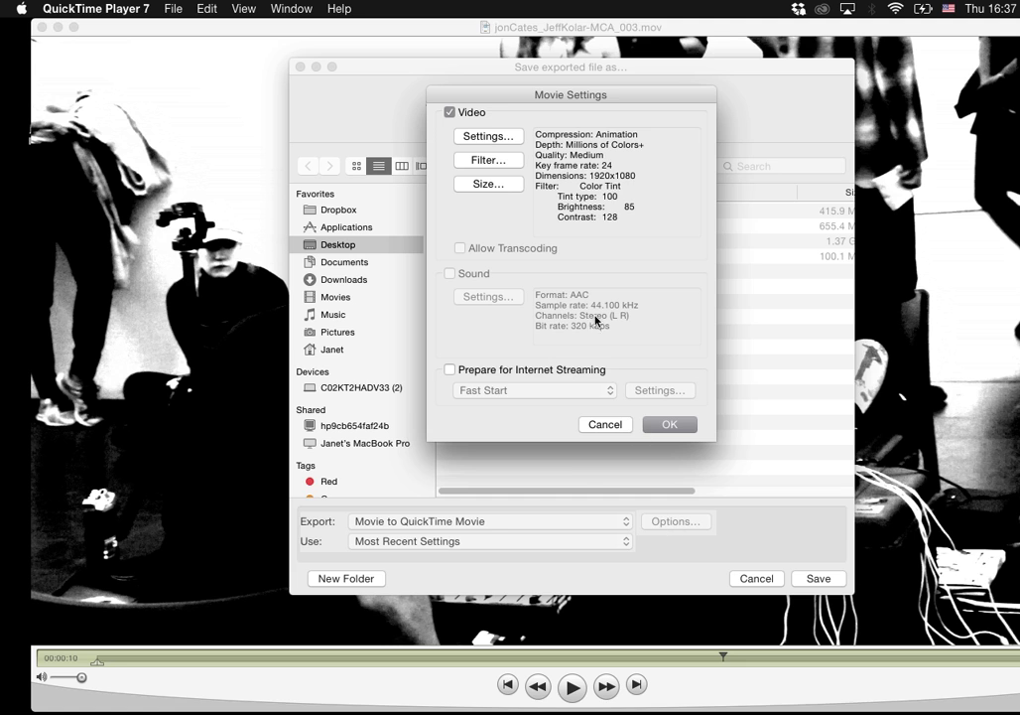
{"action": "left_click", "coordinate": [494, 164]}
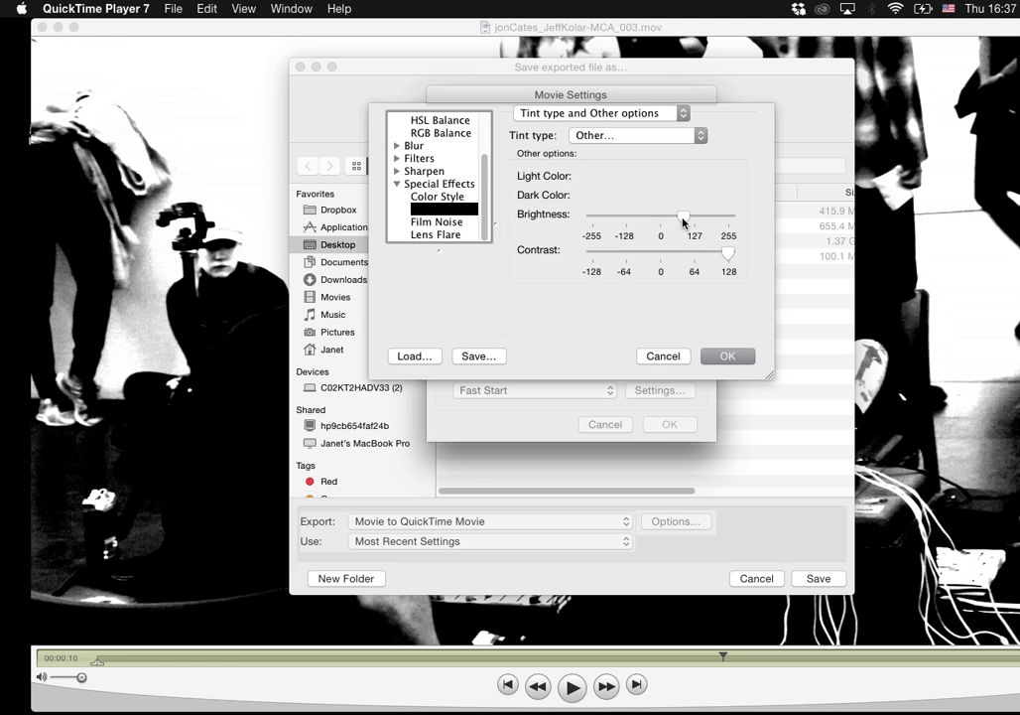
{"action": "mouse_move", "coordinate": [683, 223]}
{"action": "left_mouse_down"}
{"action": "mouse_move", "coordinate": [695, 222]}
{"action": "mouse_move", "coordinate": [665, 223]}
{"action": "mouse_move", "coordinate": [708, 226]}
{"action": "mouse_move", "coordinate": [670, 227]}
{"action": "left_mouse_up"}
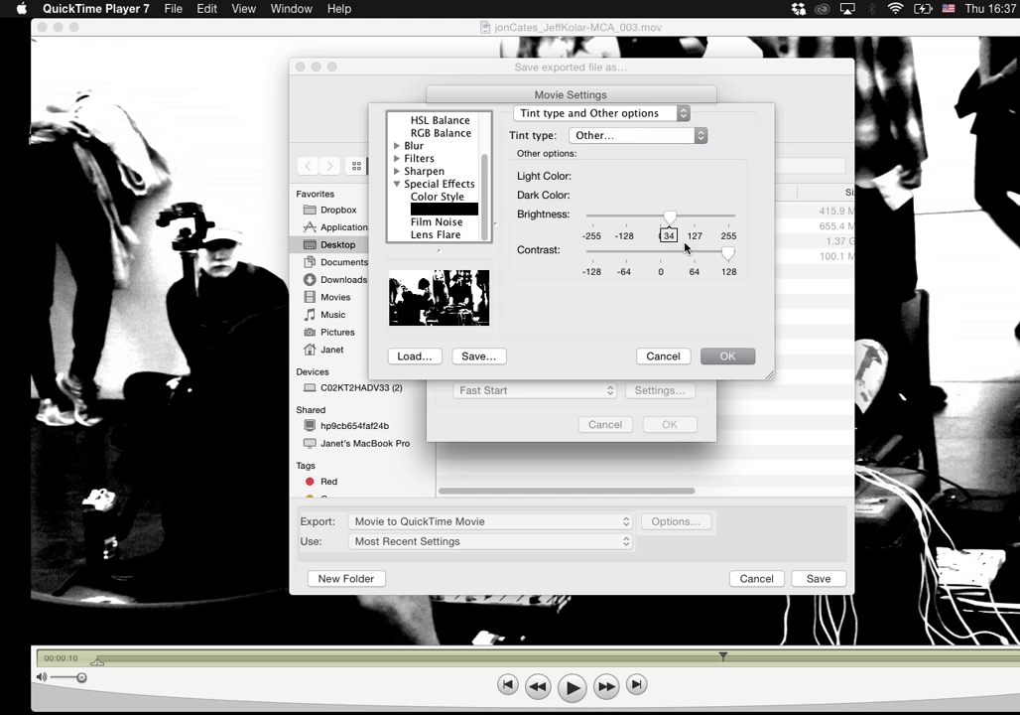
{"action": "left_click", "coordinate": [728, 355]}
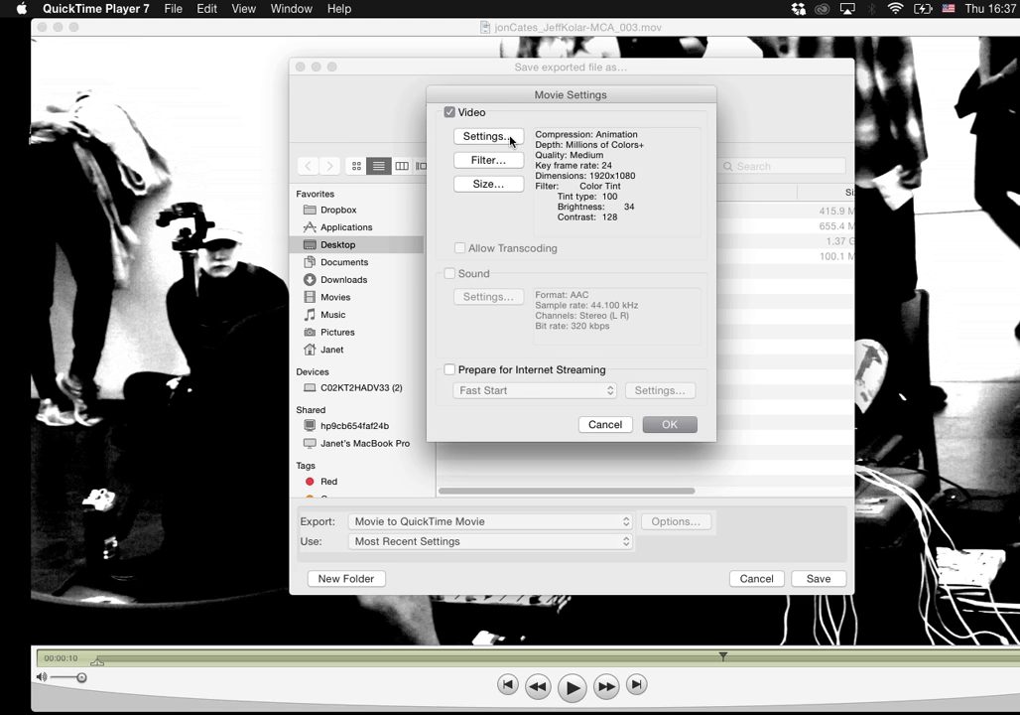
Step: Set the Animation compressor's depth to Black and White and save the export to the desktop
{"action": "left_click", "coordinate": [511, 140]}
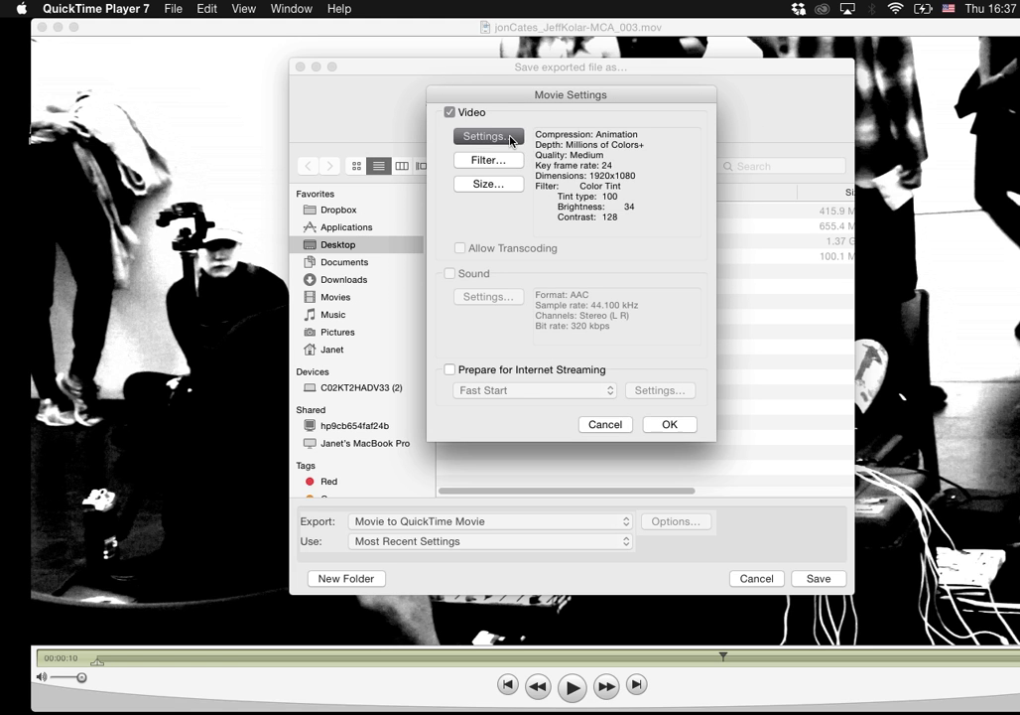
{"action": "left_click", "coordinate": [458, 295]}
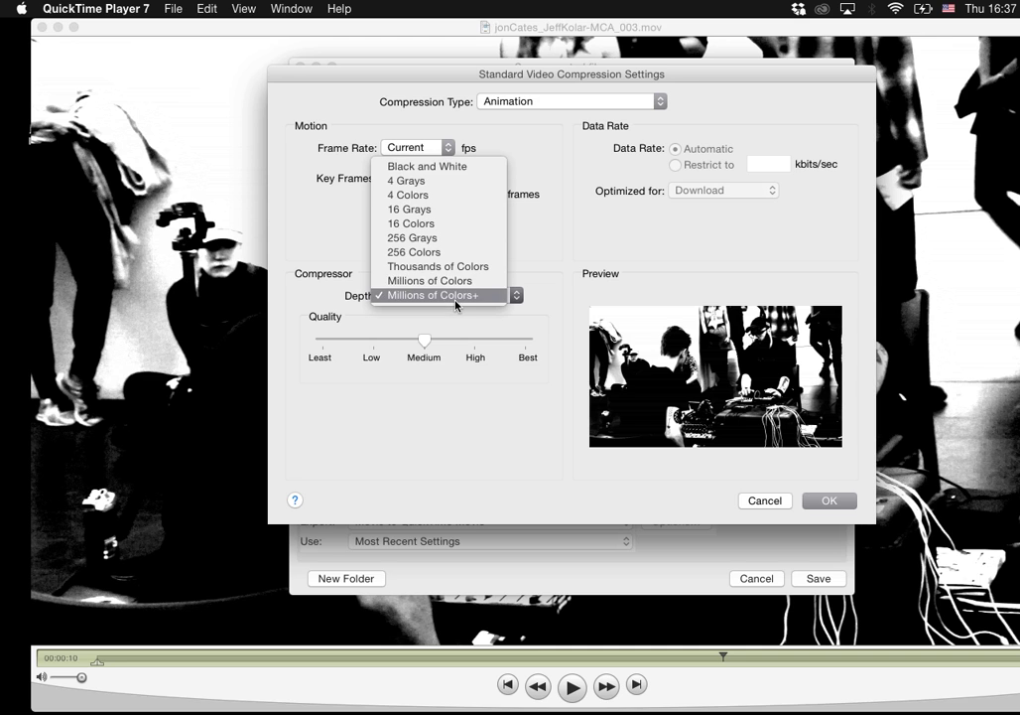
{"action": "left_click", "coordinate": [441, 169]}
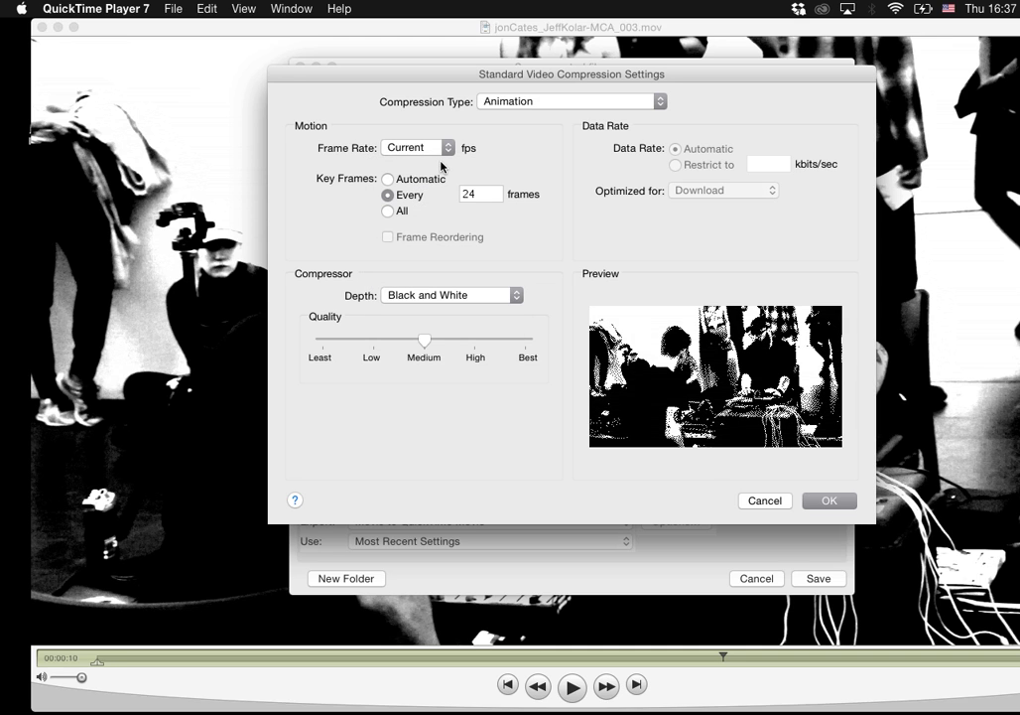
{"action": "left_click", "coordinate": [830, 500]}
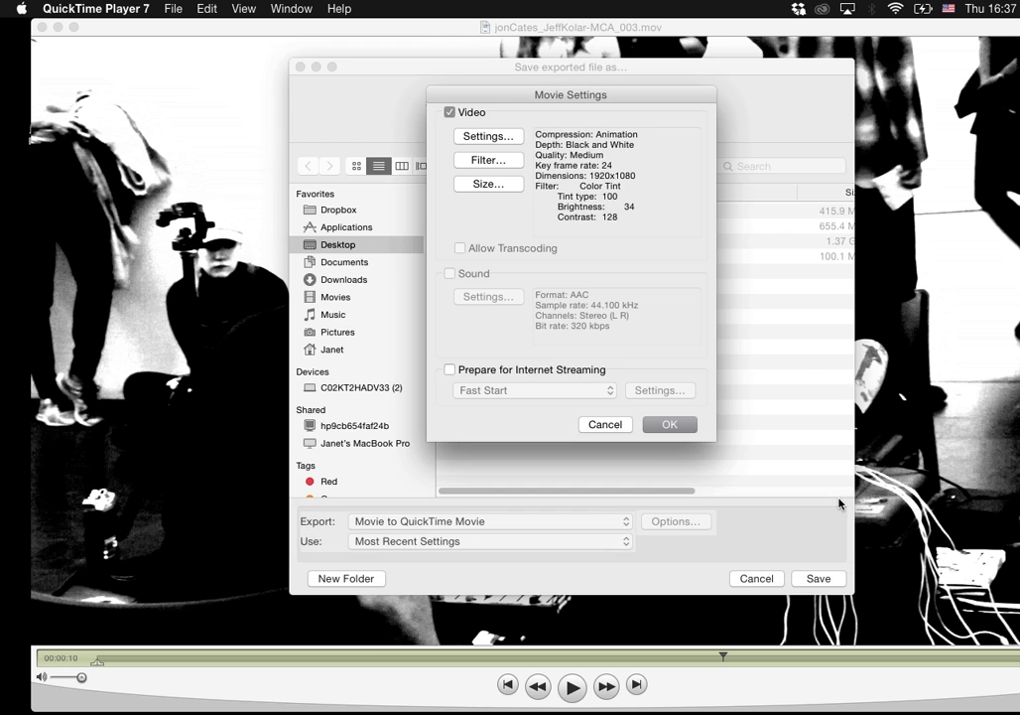
{"action": "left_click", "coordinate": [685, 423]}
{"action": "key", "text": "Right"}
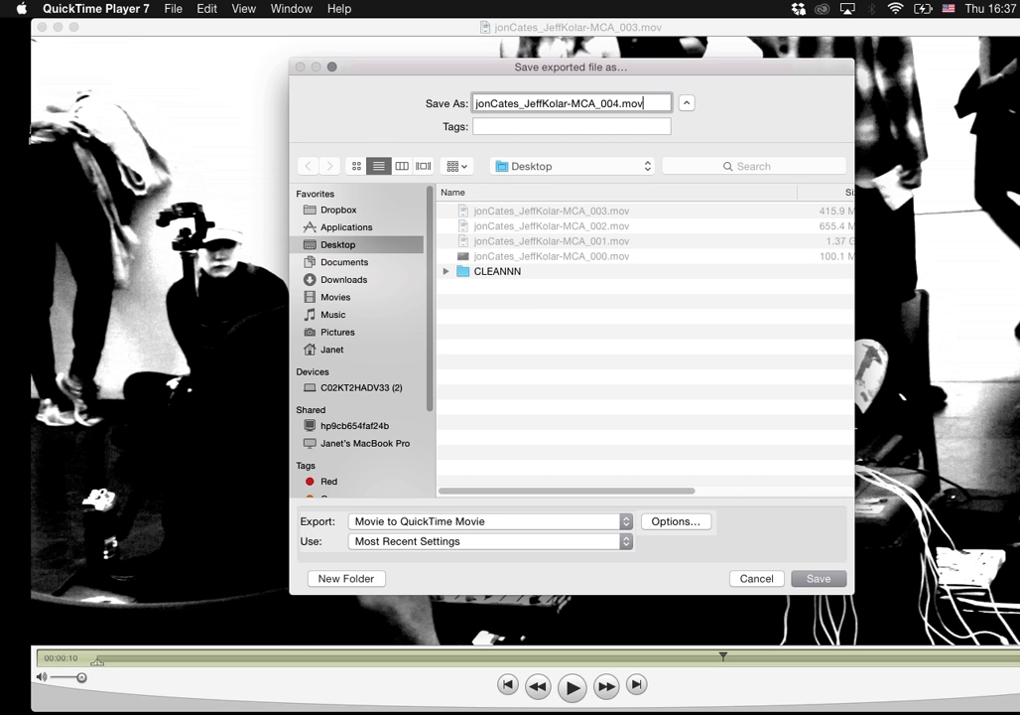
{"action": "key", "text": "Return"}
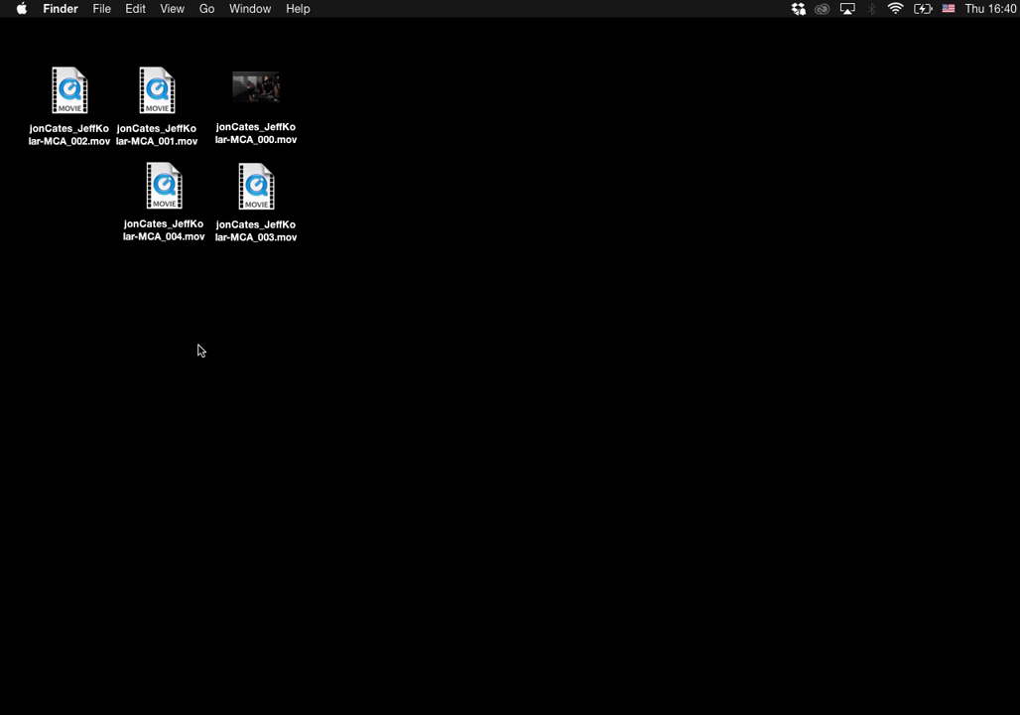
Step: Open the exported movie ending in MCA_004.mov from the desktop and play it to about 1 second
{"action": "double_click", "coordinate": [161, 187]}
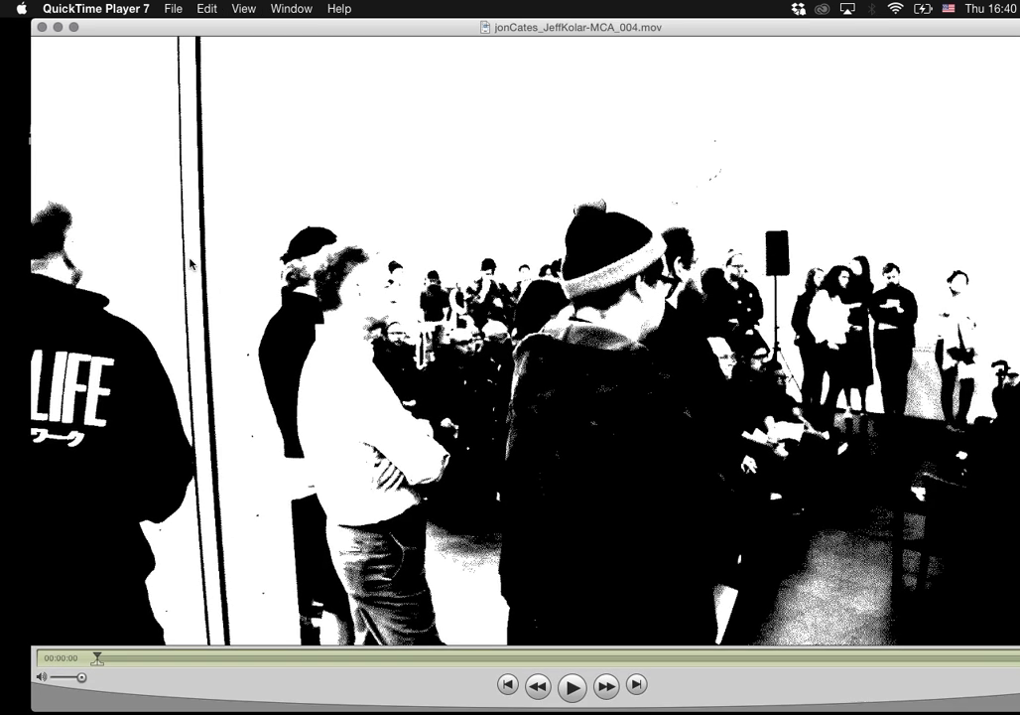
{"action": "left_click_drag", "start_coordinate": [99, 657], "coordinate": [327, 666]}
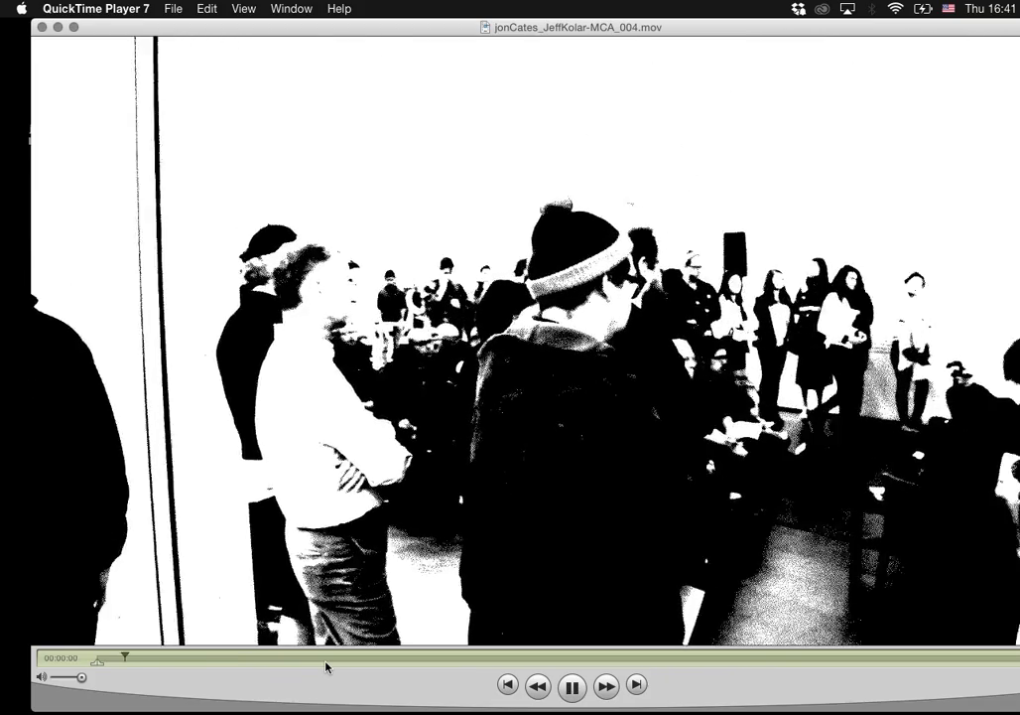
{"action": "key", "text": "space"}
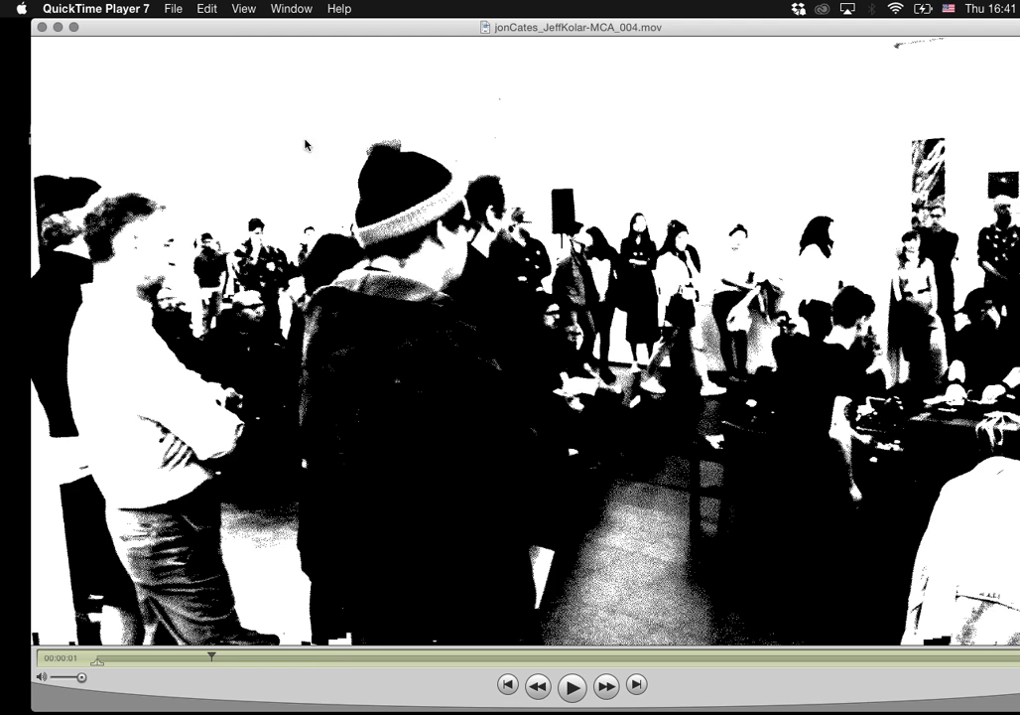
Step: Start an export of the movie ending in MCA_004.mov and remove the Color Tint filter from its movie settings
{"action": "left_click", "coordinate": [173, 8]}
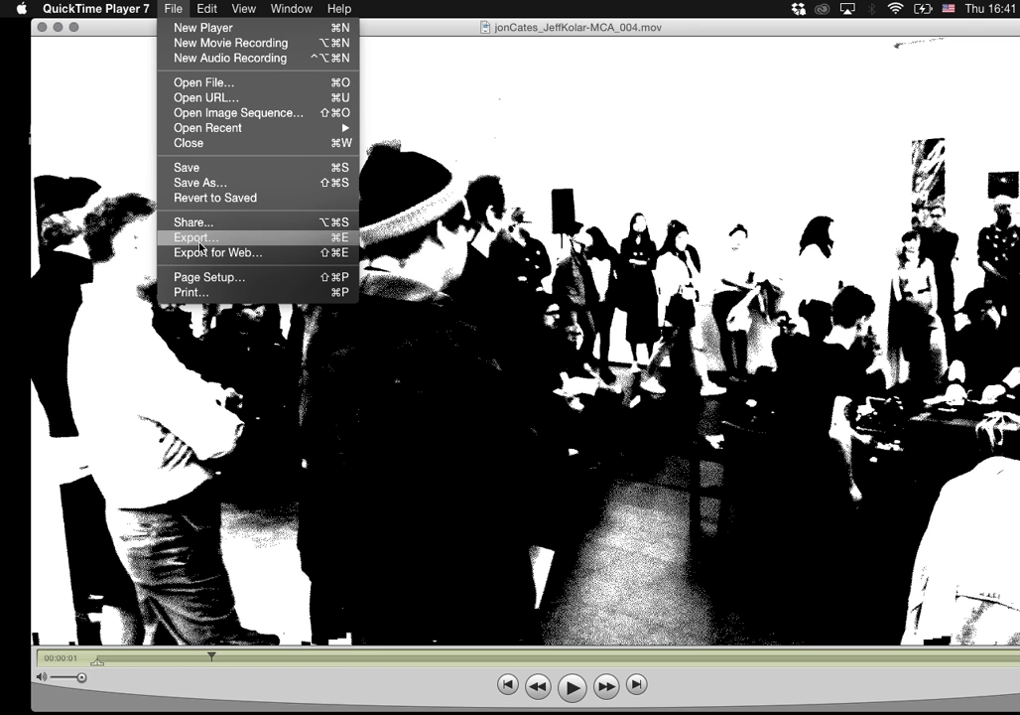
{"action": "left_click", "coordinate": [198, 240]}
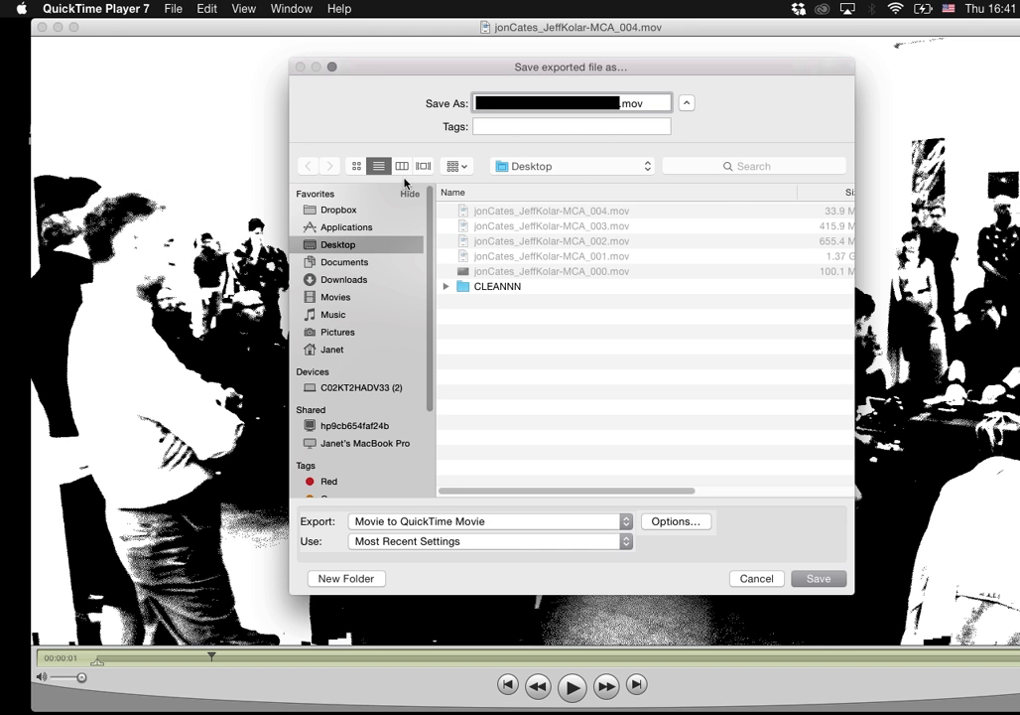
{"action": "left_click", "coordinate": [668, 527]}
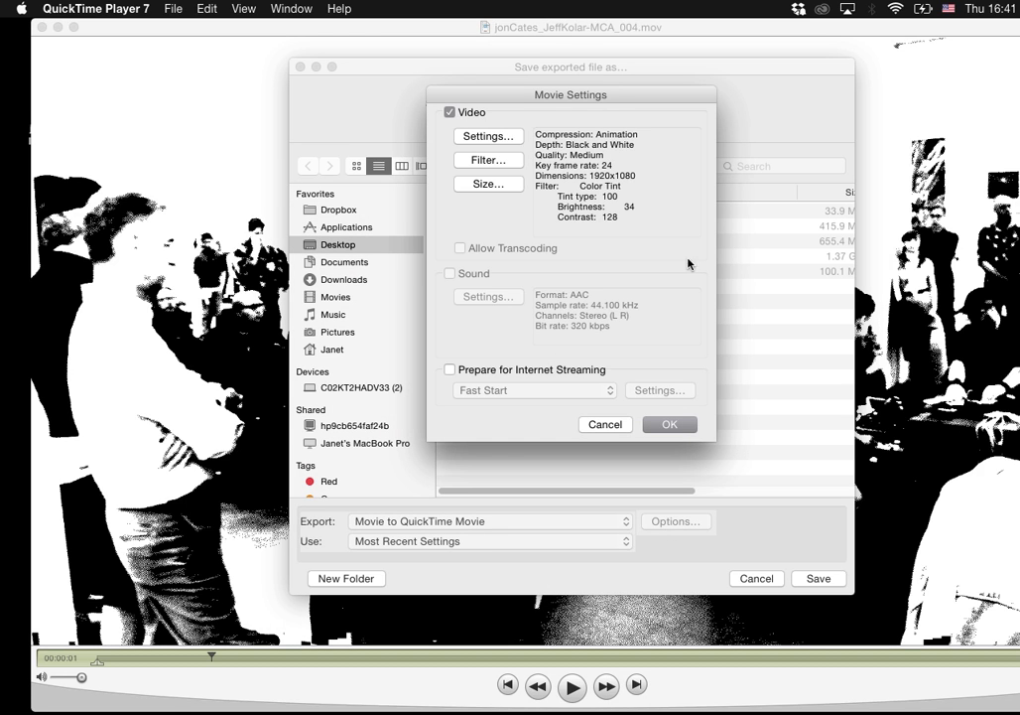
{"action": "left_click", "coordinate": [503, 171]}
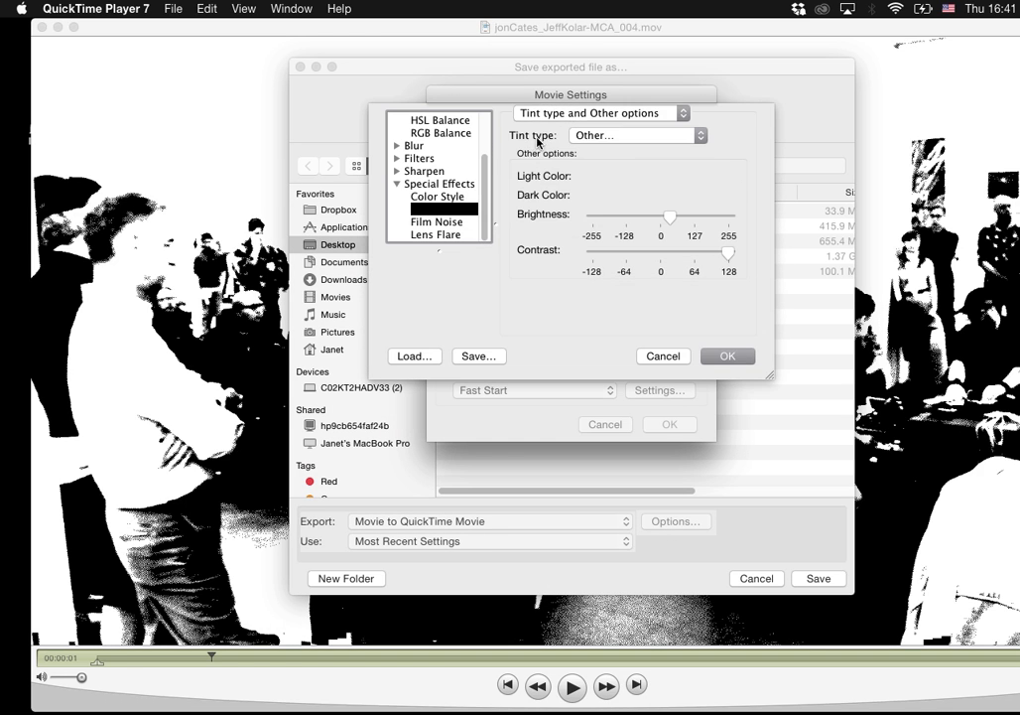
{"action": "left_click", "coordinate": [575, 115]}
{"action": "left_click", "coordinate": [575, 115]}
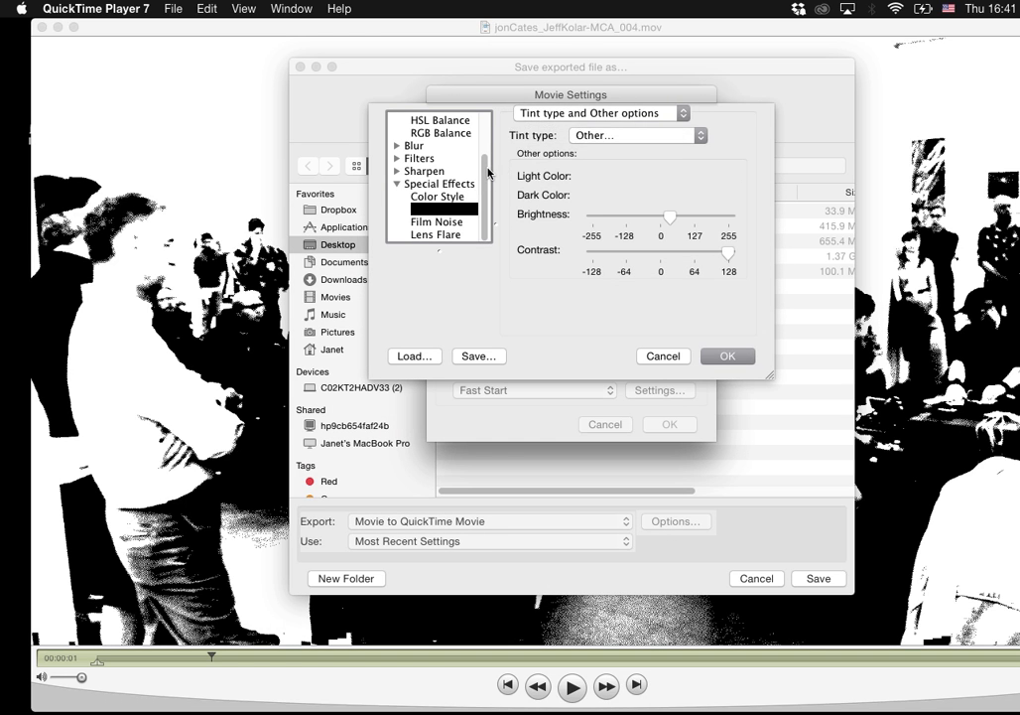
{"action": "scroll", "coordinate": [442, 164], "scroll_direction": "up", "scroll_amount": 5}
{"action": "left_click", "coordinate": [433, 122]}
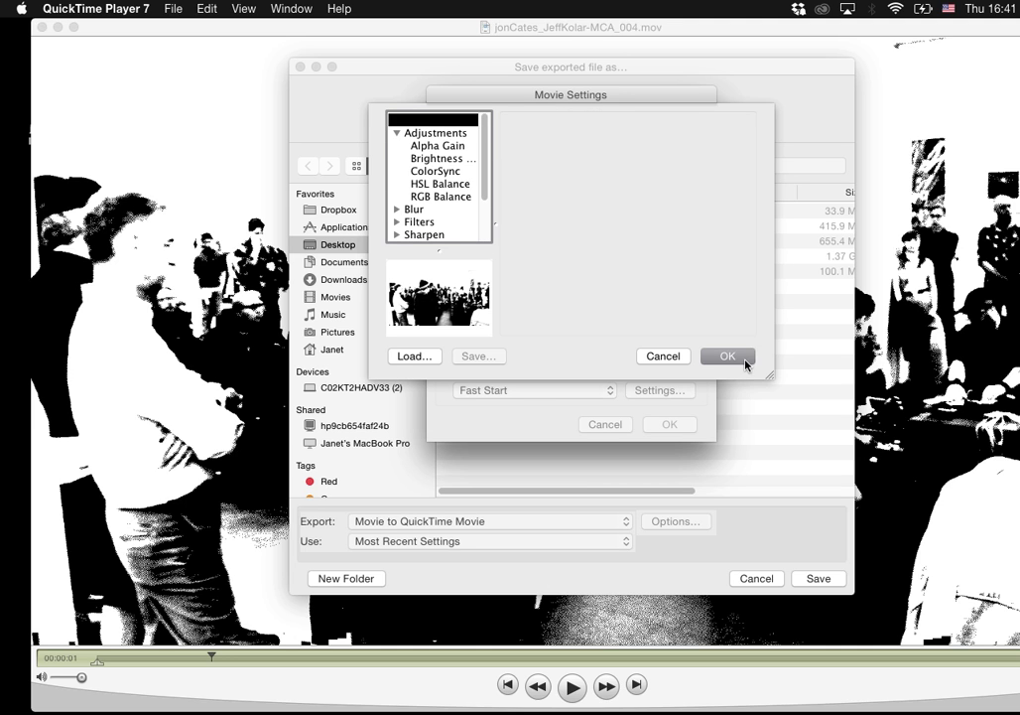
{"action": "left_click", "coordinate": [743, 359]}
Step: Set the export's compression type to Apple ProRes 422 and save it to the desktop with the file name ending in MCA_005.mov
{"action": "left_click", "coordinate": [513, 138]}
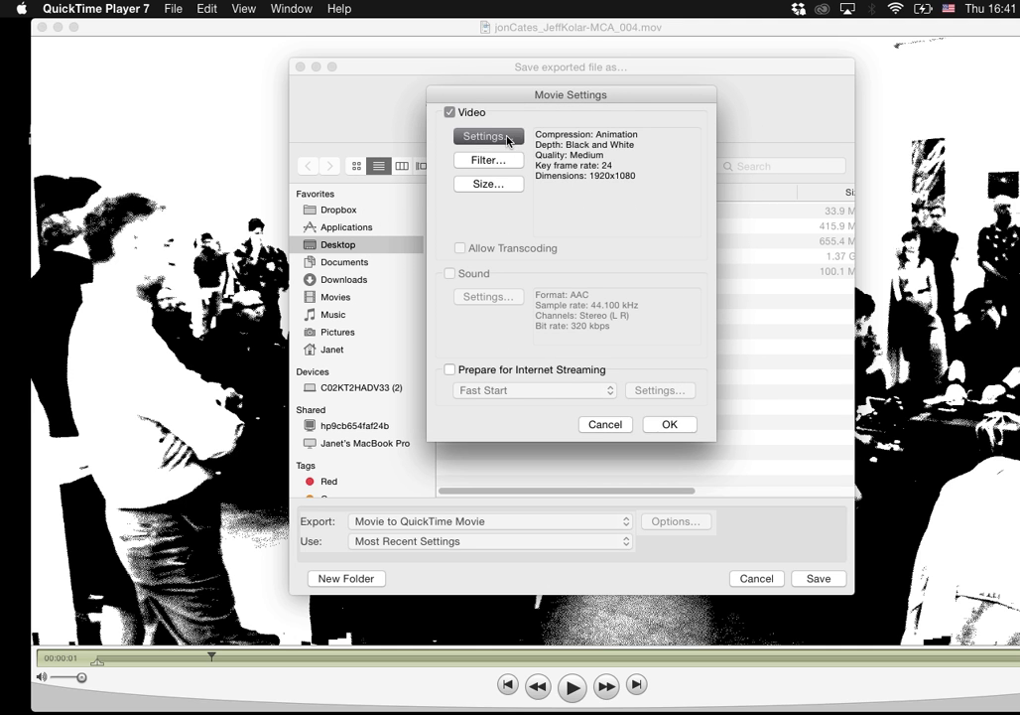
{"action": "left_click", "coordinate": [524, 102]}
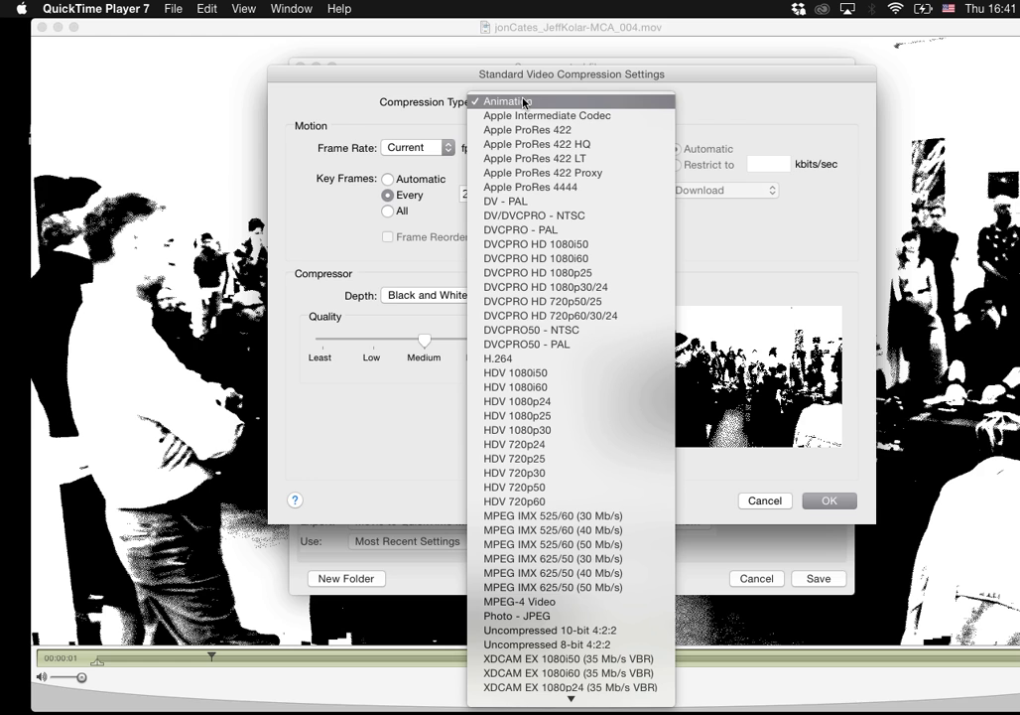
{"action": "left_click", "coordinate": [532, 130]}
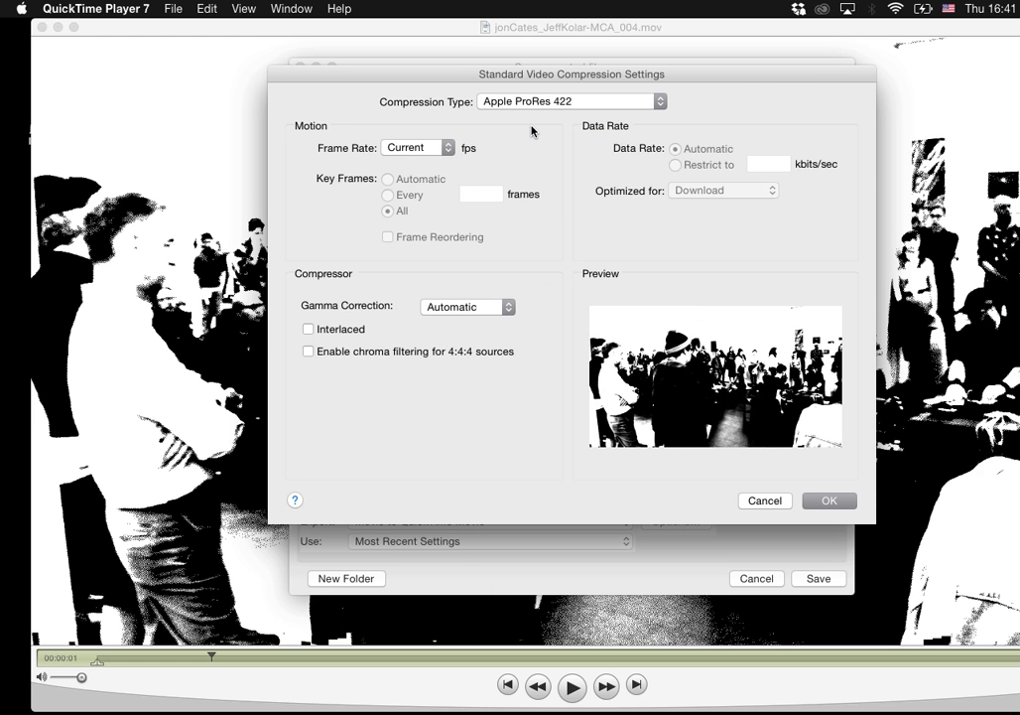
{"action": "left_click", "coordinate": [824, 504]}
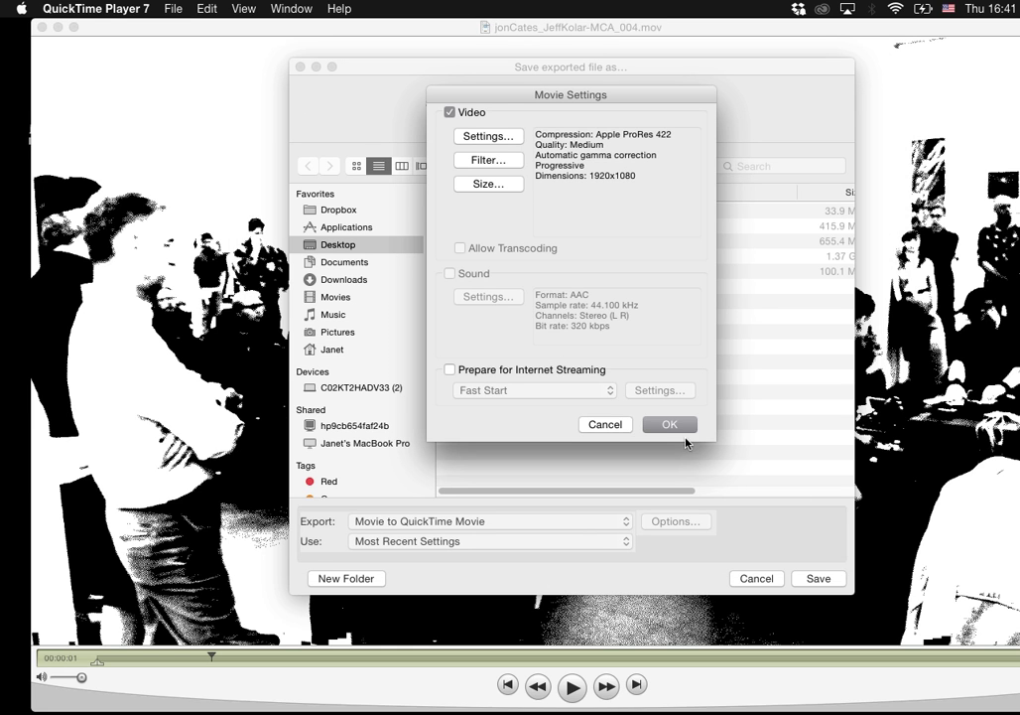
{"action": "left_click", "coordinate": [671, 425]}
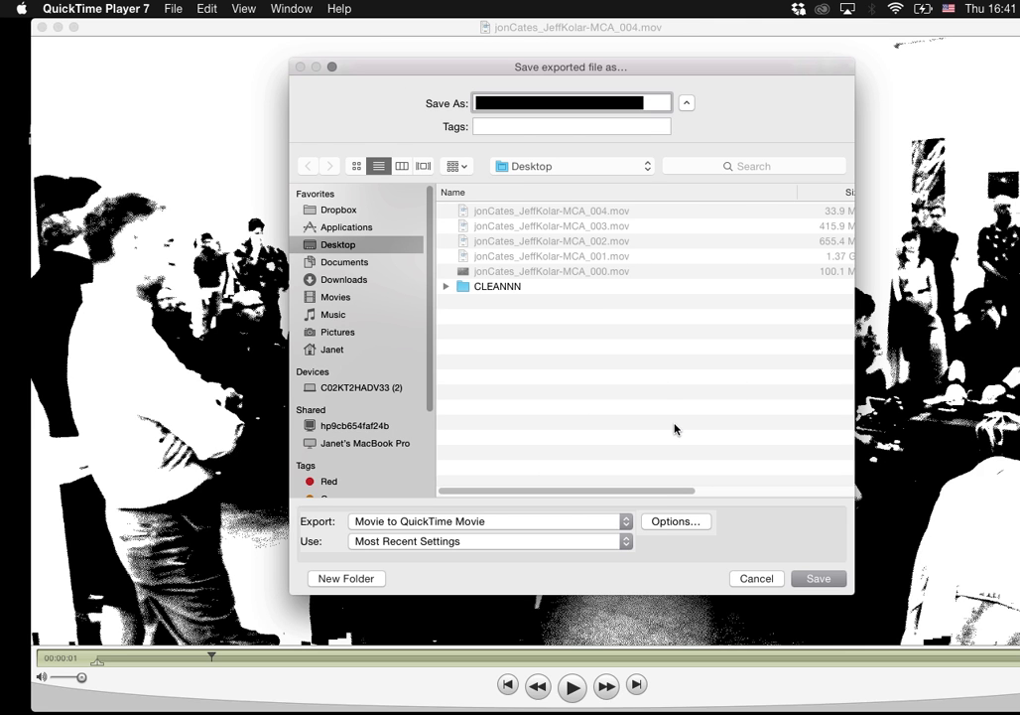
{"action": "key", "text": "Right"}
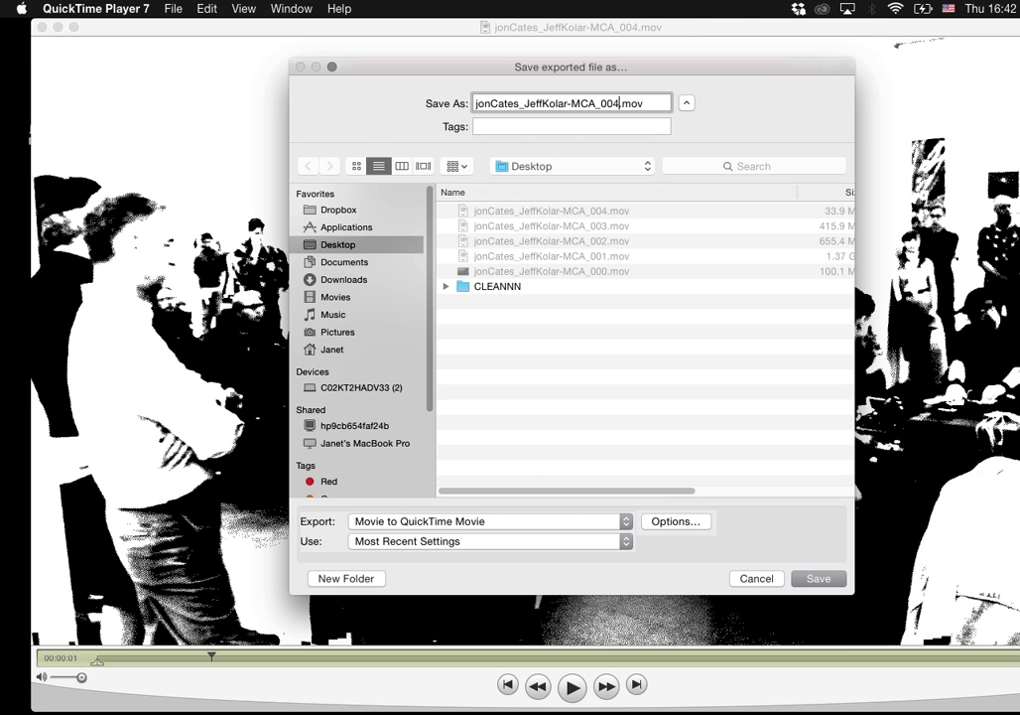
{"action": "key", "text": "Return"}
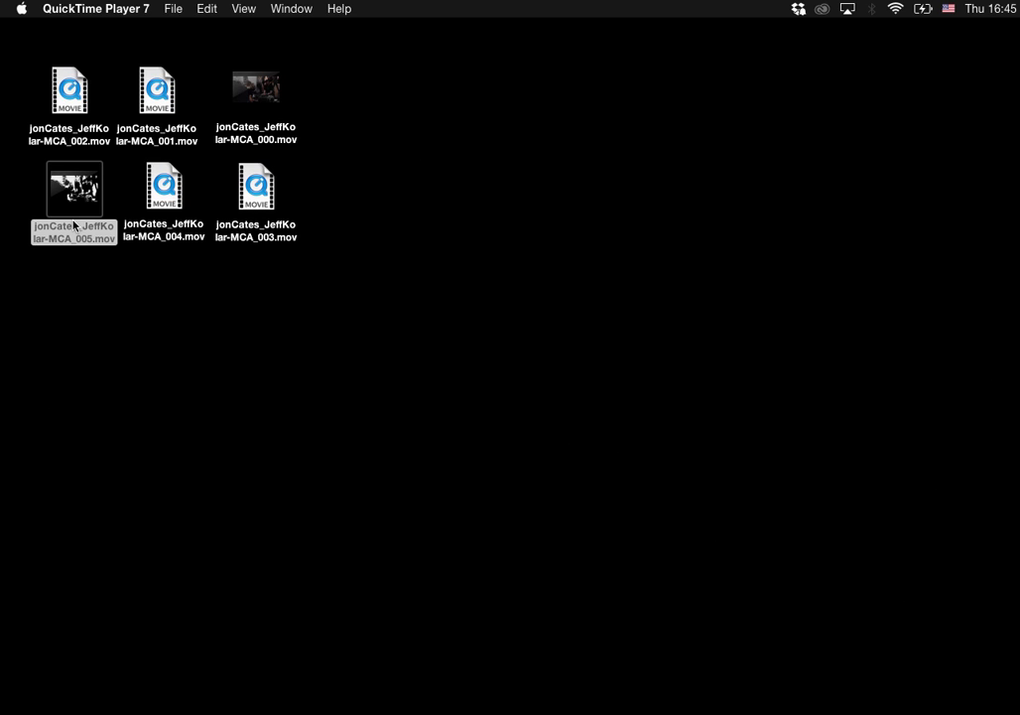
Step: Open the exported movie ending in MCA_005.mov from the desktop, play it to check the result, and close it
{"action": "double_click", "coordinate": [72, 207]}
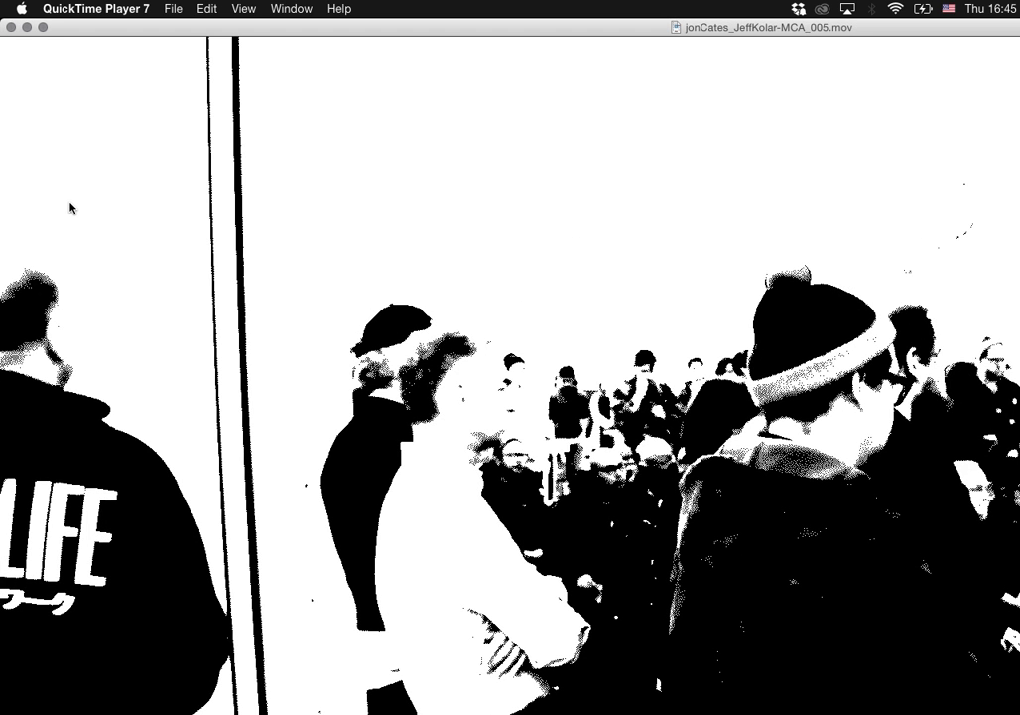
{"action": "key", "text": "space"}
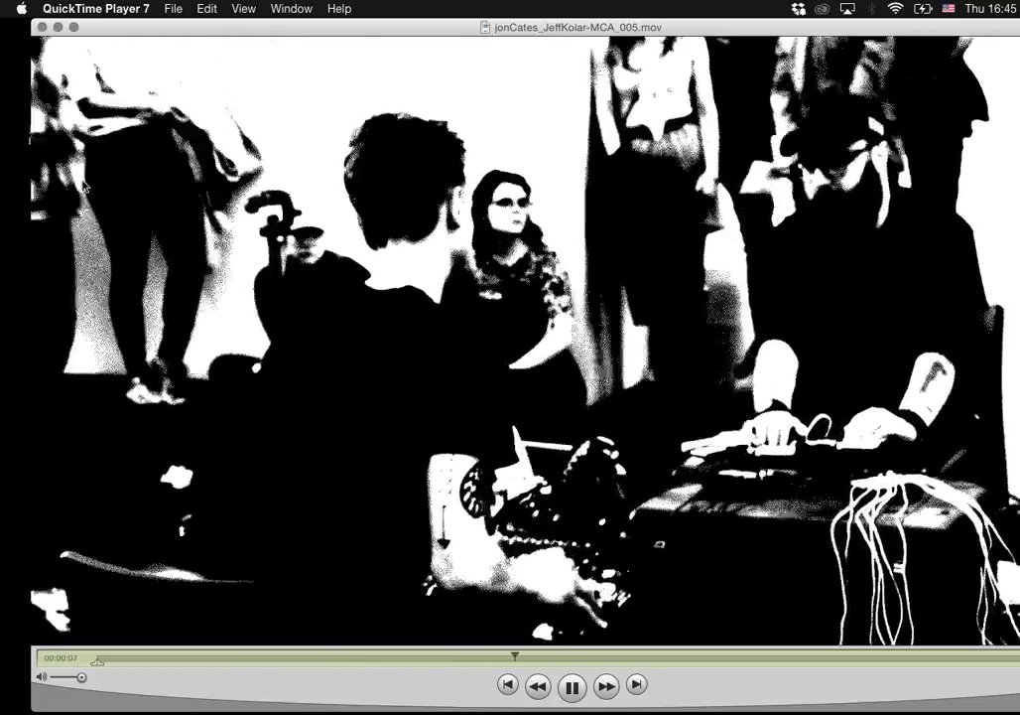
{"action": "mouse_move", "coordinate": [2, 4]}
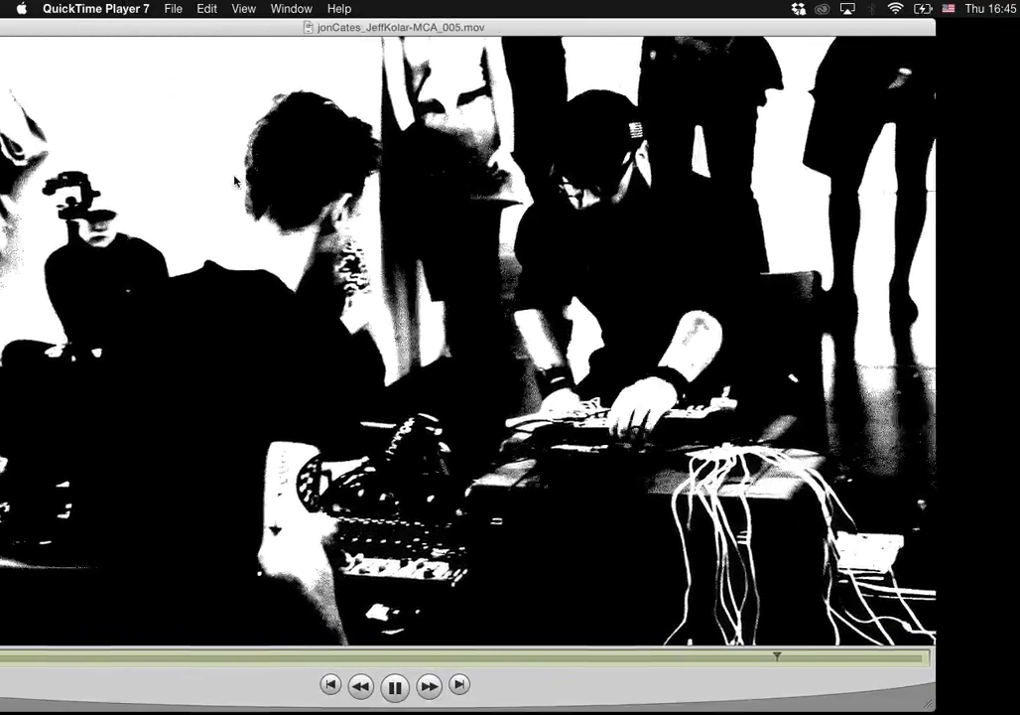
{"action": "key", "text": "super+w"}
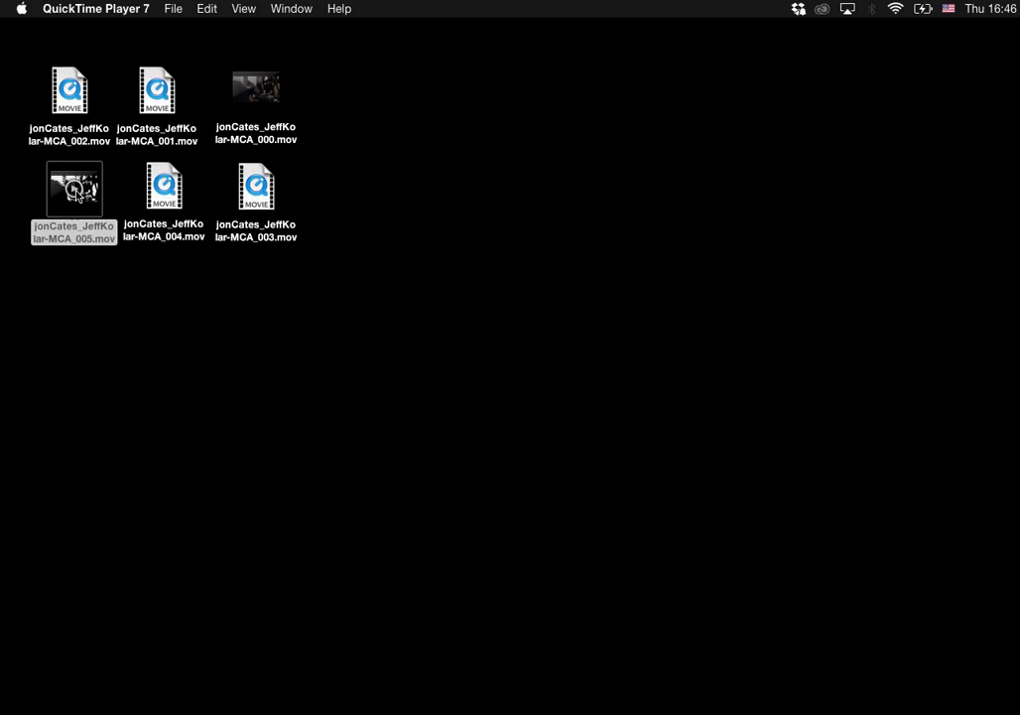
Step: Open the desktop movie ending in MCA_005.mov with QuickTime Player instead of the default player, reposition its window, and start playback
{"action": "left_click", "coordinate": [78, 194]}
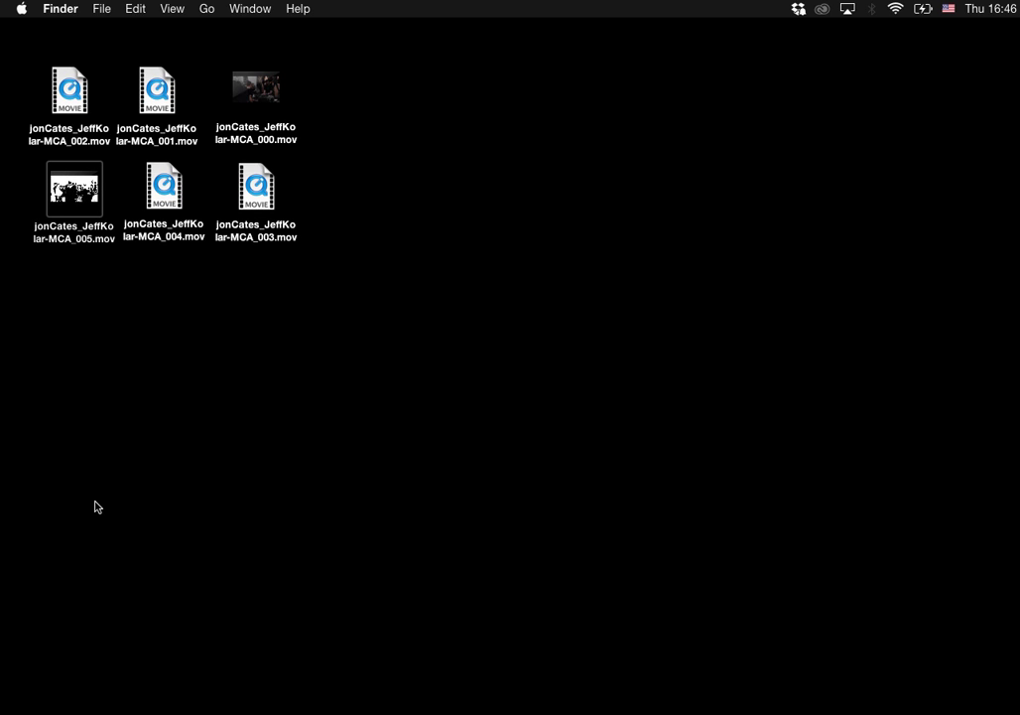
{"action": "right_click", "coordinate": [91, 200]}
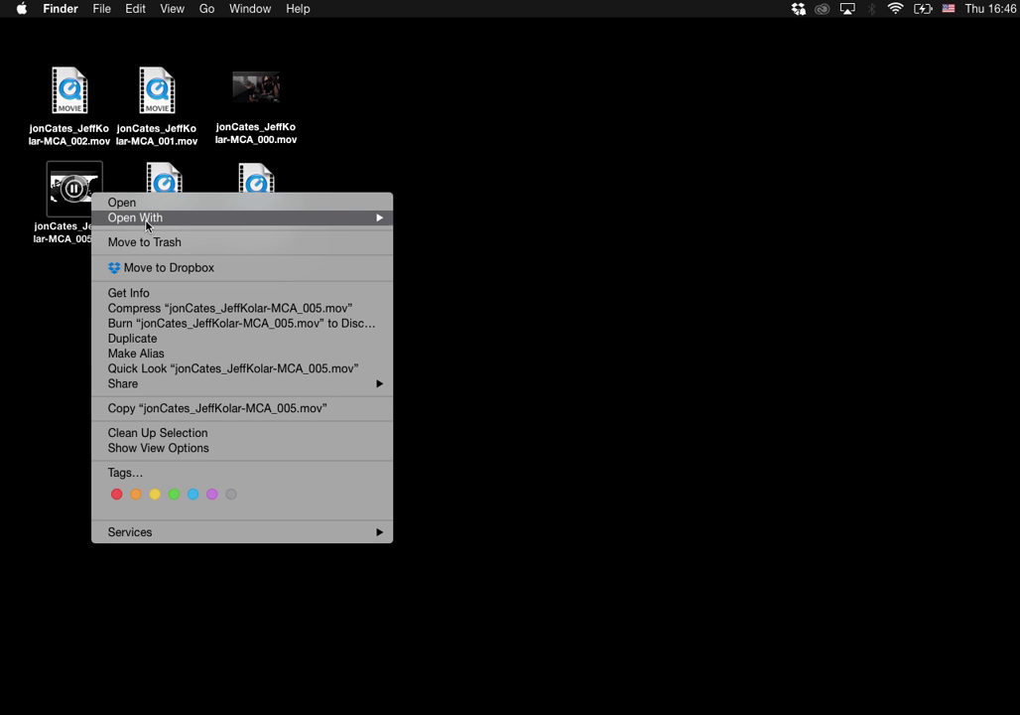
{"action": "mouse_move", "coordinate": [153, 217]}
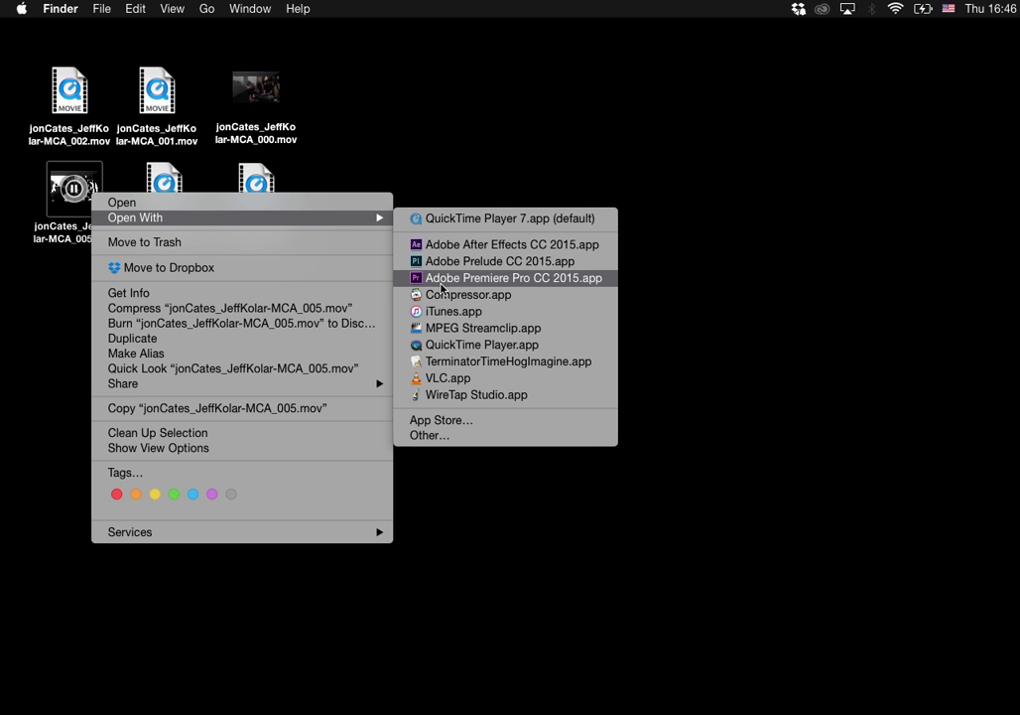
{"action": "left_click", "coordinate": [480, 344]}
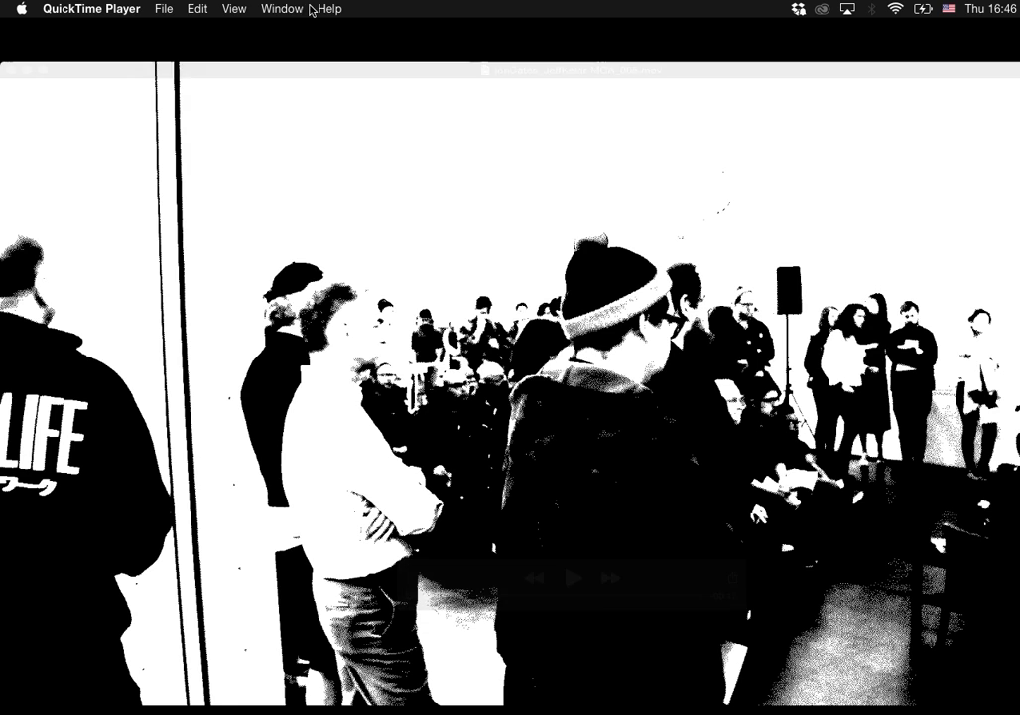
{"action": "left_click_drag", "start_coordinate": [277, 73], "coordinate": [95, 12]}
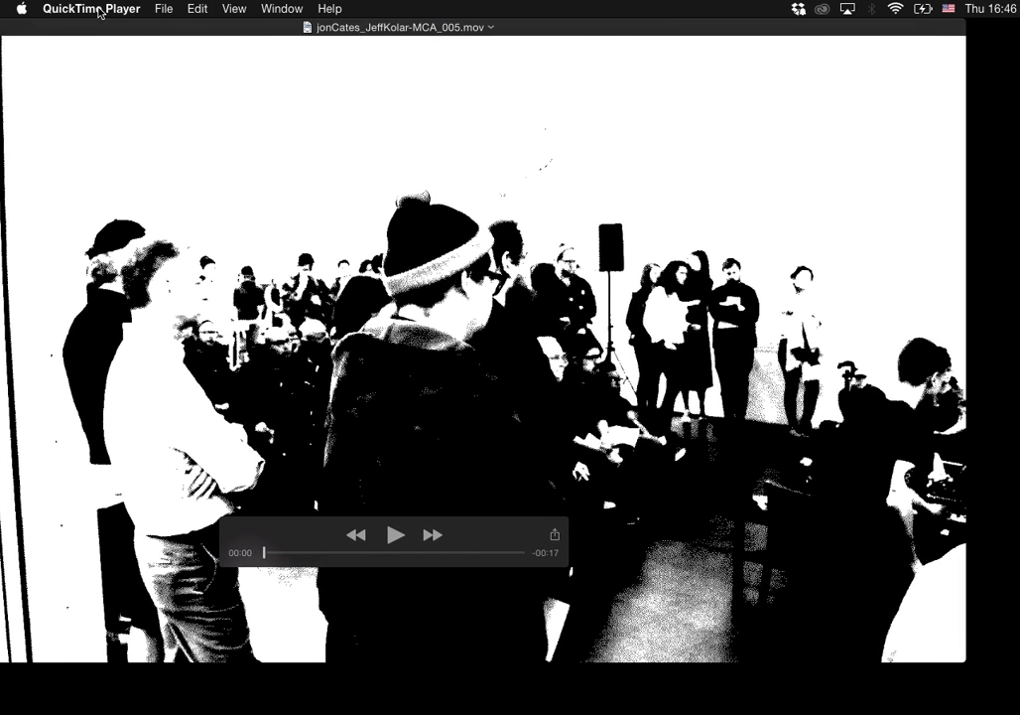
{"action": "left_click", "coordinate": [396, 538]}
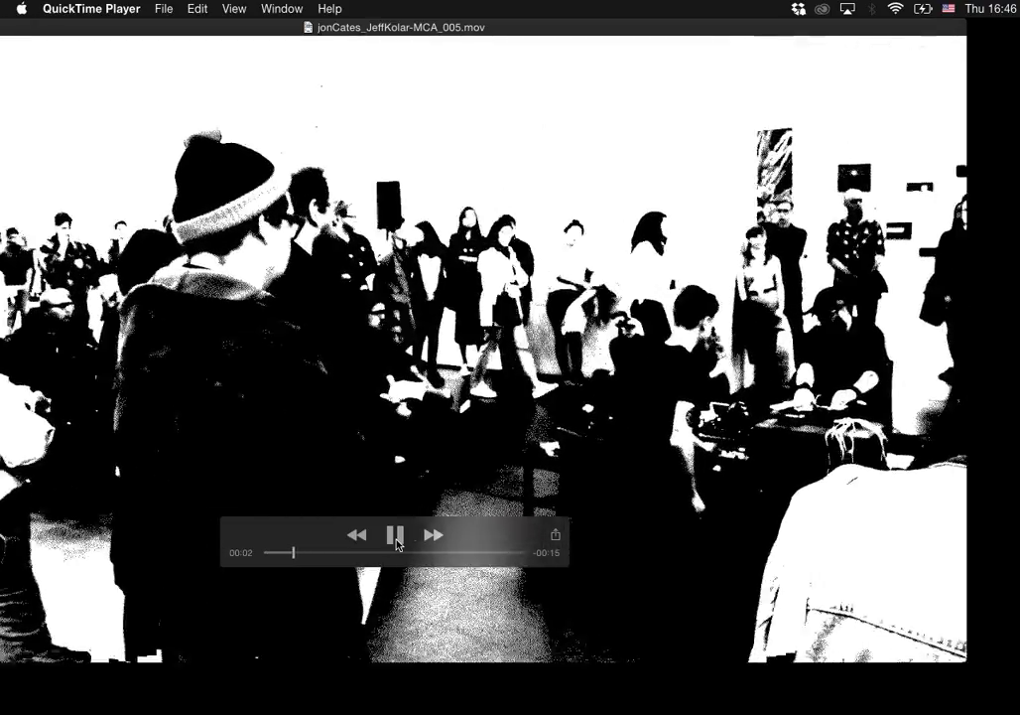